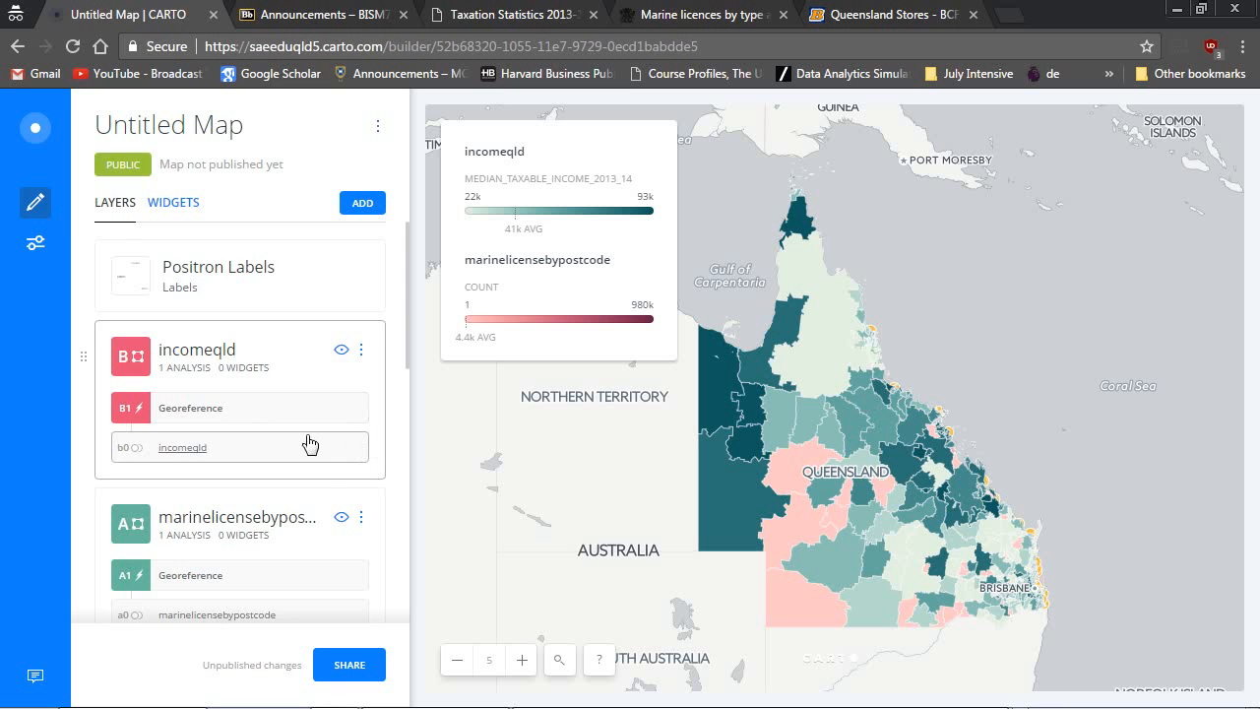
Move the bcf_locations layer above the marinelicensebypostcode and incomeqld layers in the layer order
scroll(285, 443, "down", 5)
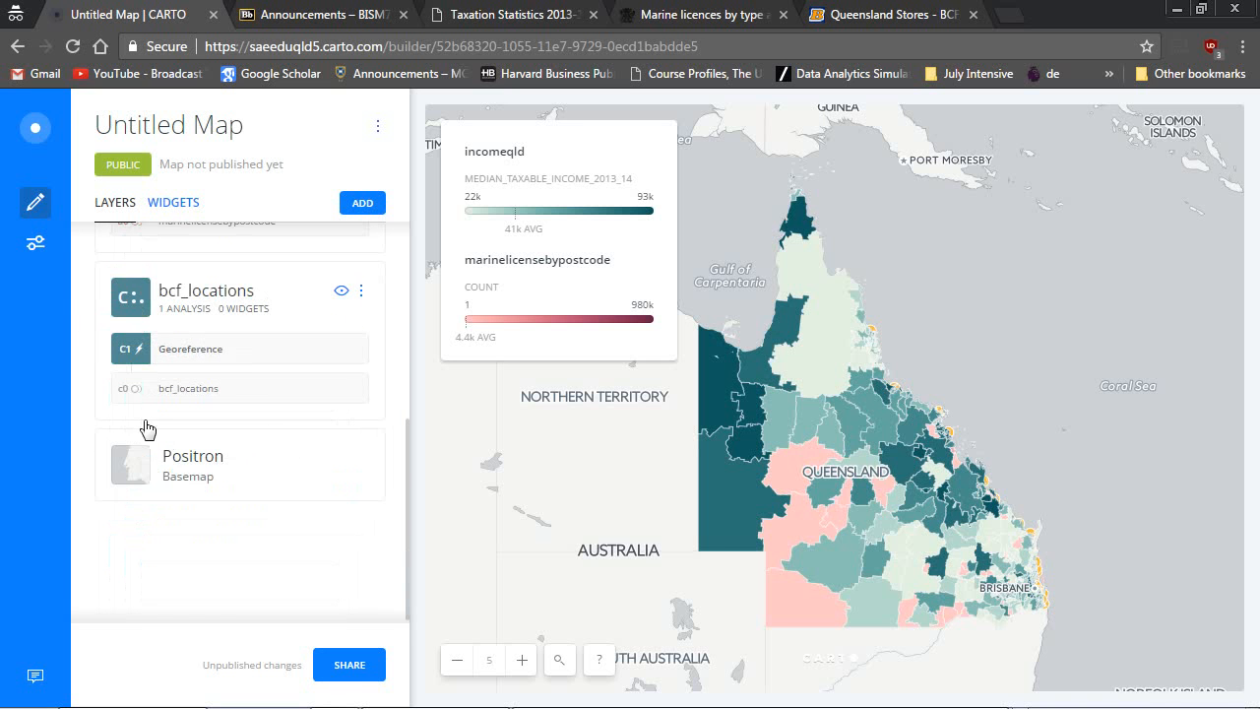
left_click_drag(85, 305, 84, 212)
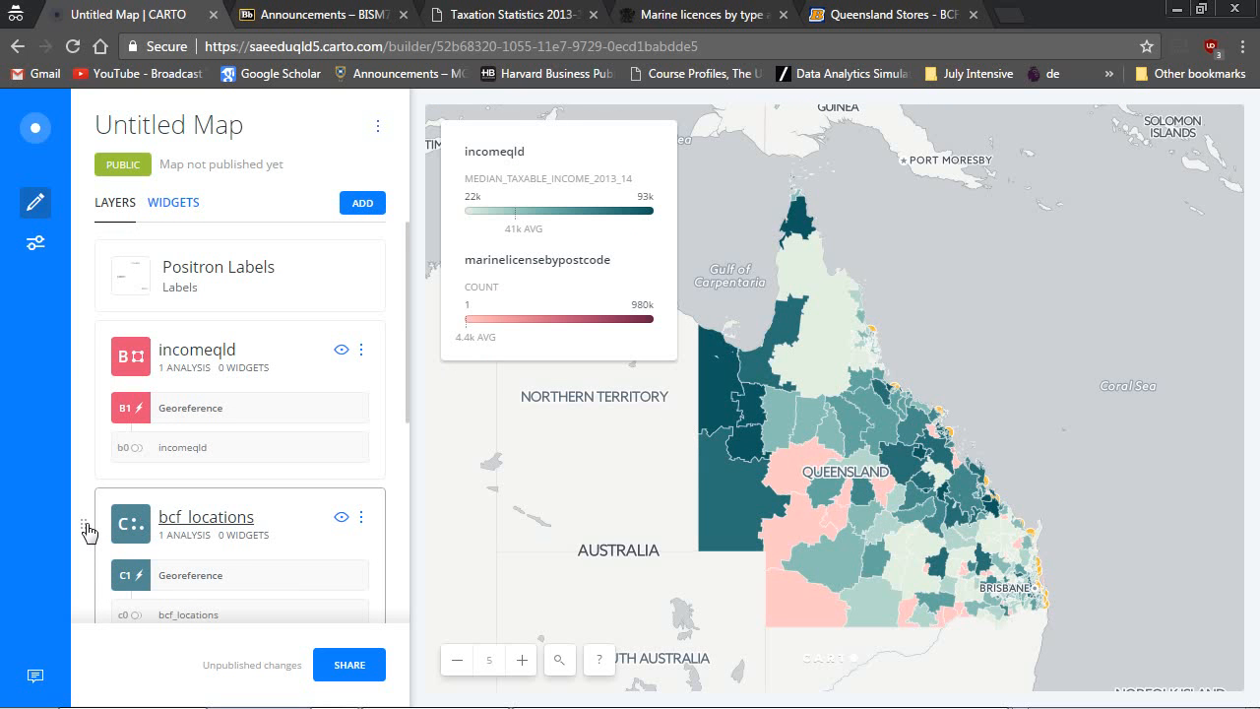
left_click_drag(88, 530, 88, 365)
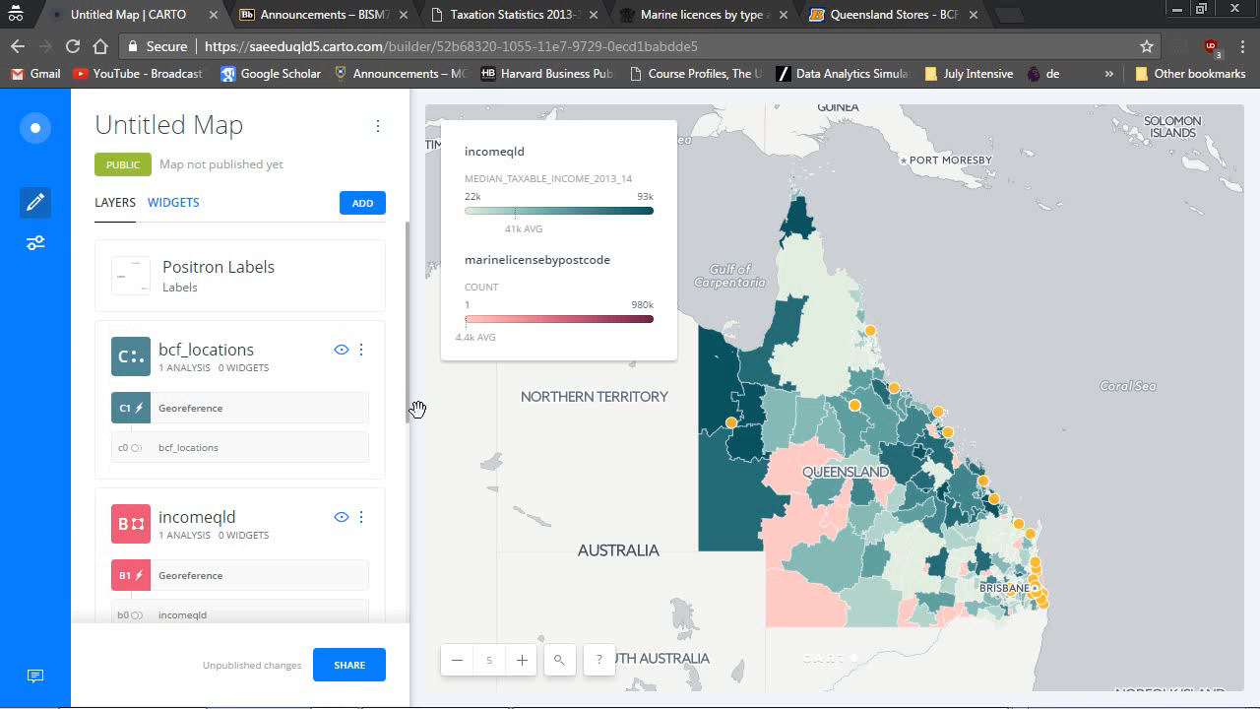
left_click_drag(406, 412, 398, 519)
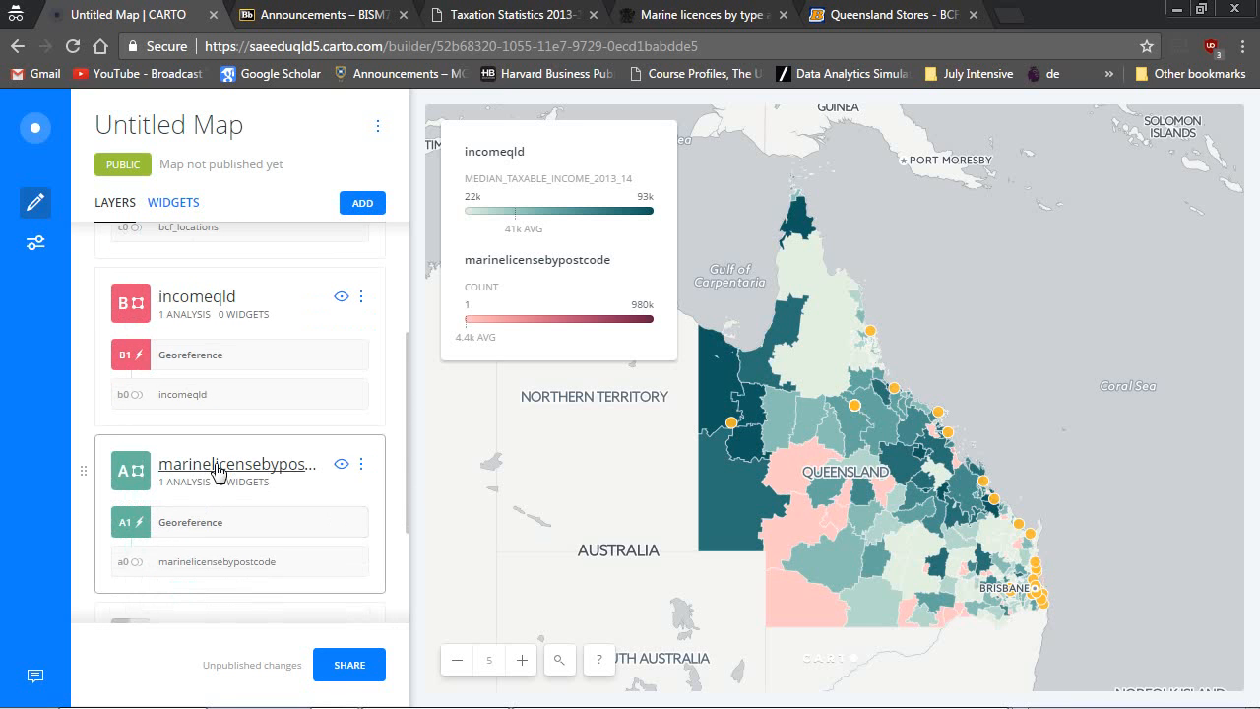
left_click(217, 471)
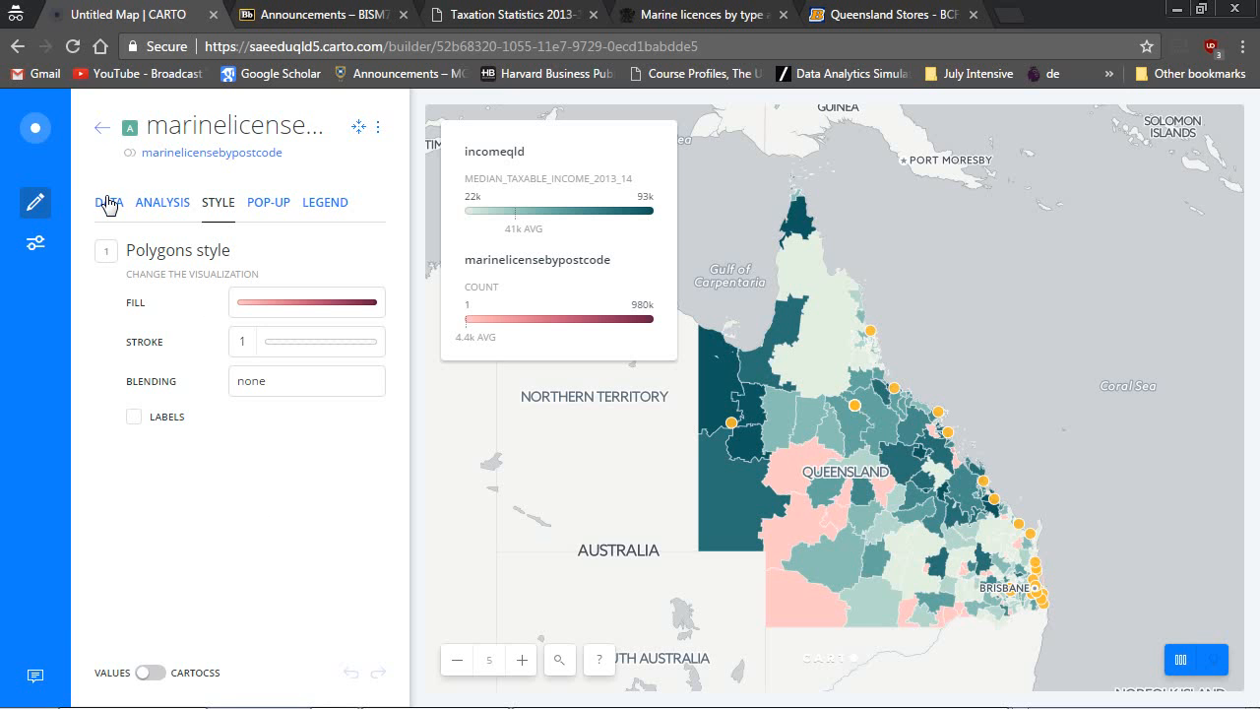
left_click(103, 134)
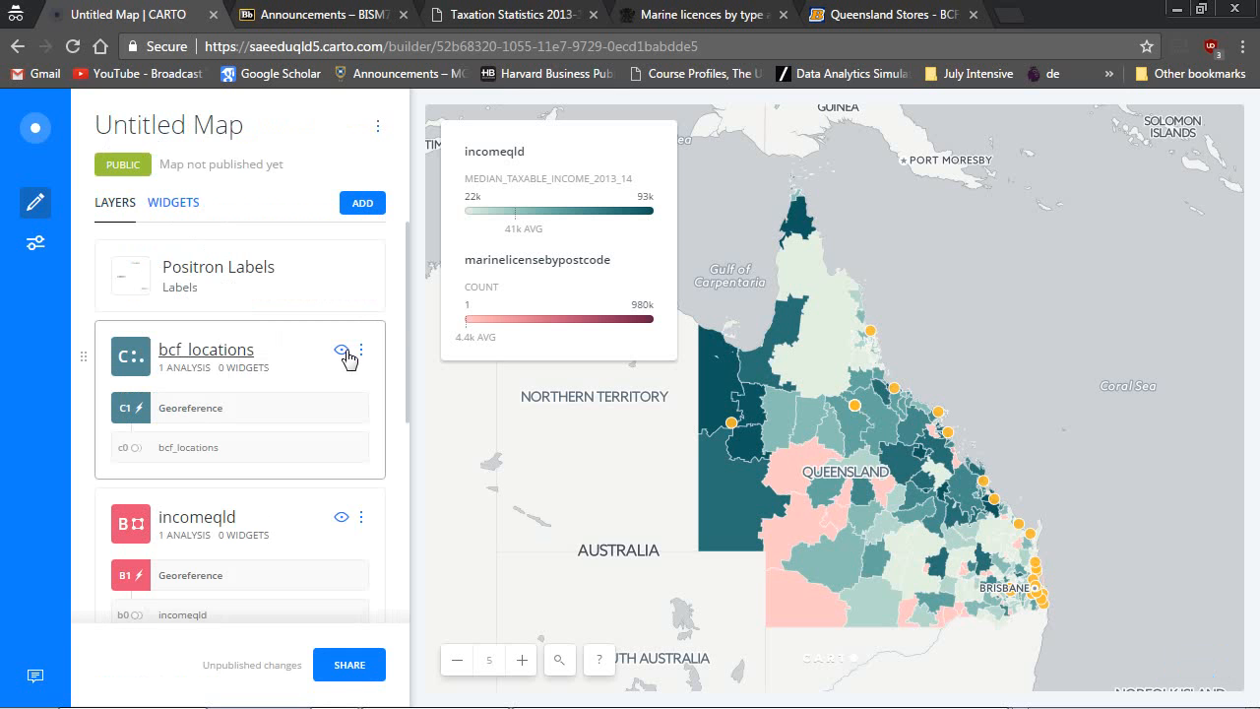
Hide the incomeqld layer and add the count column of the marinelicensebypostcode layer as a widget
scroll(347, 359, "down", 2)
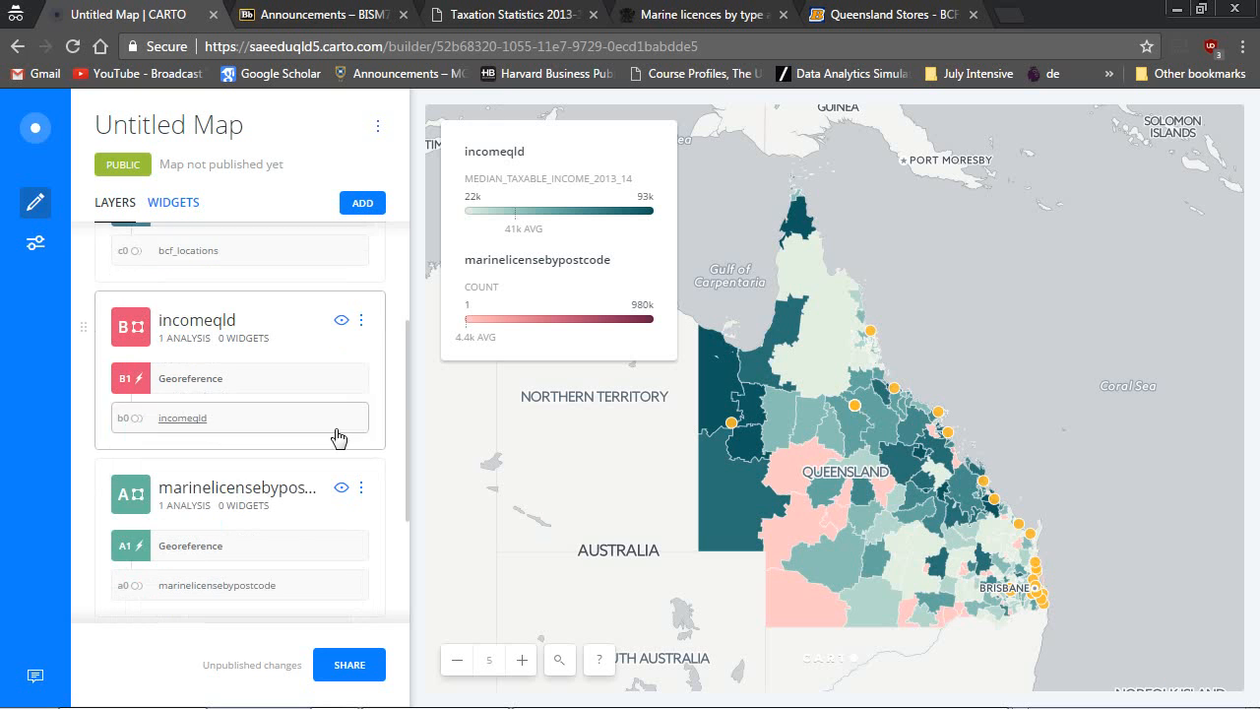
left_click(340, 320)
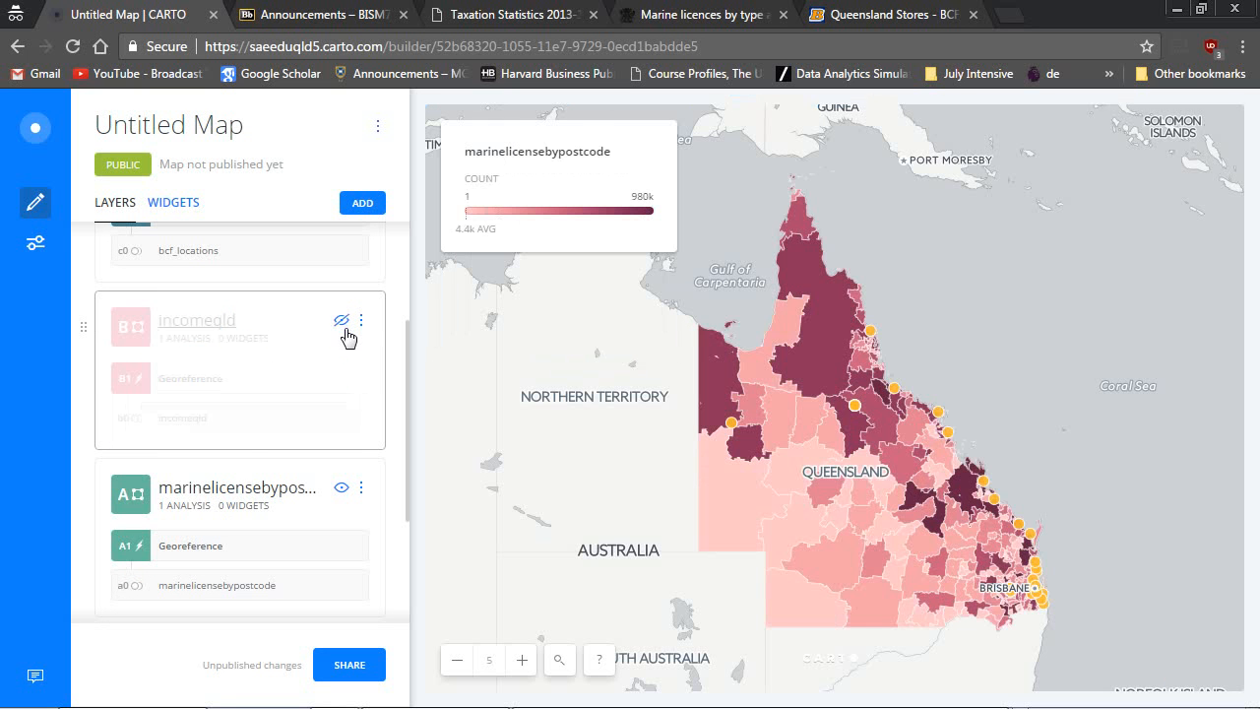
left_click(236, 483)
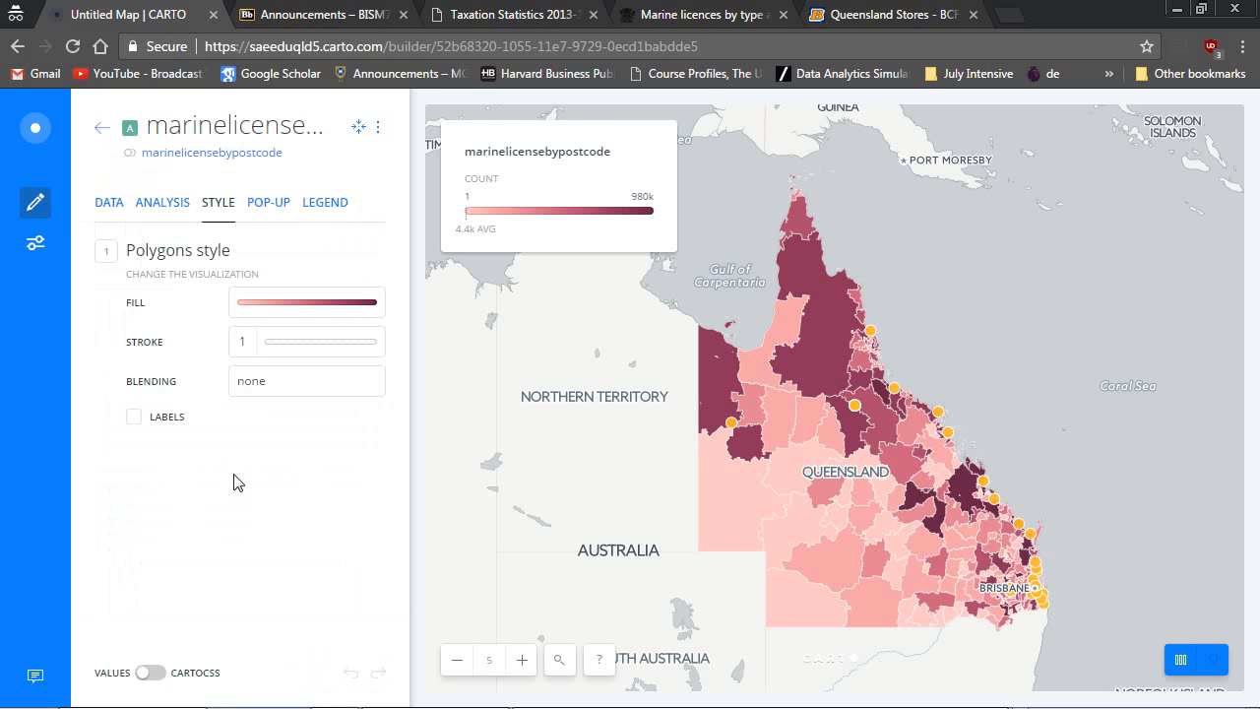
left_click(122, 203)
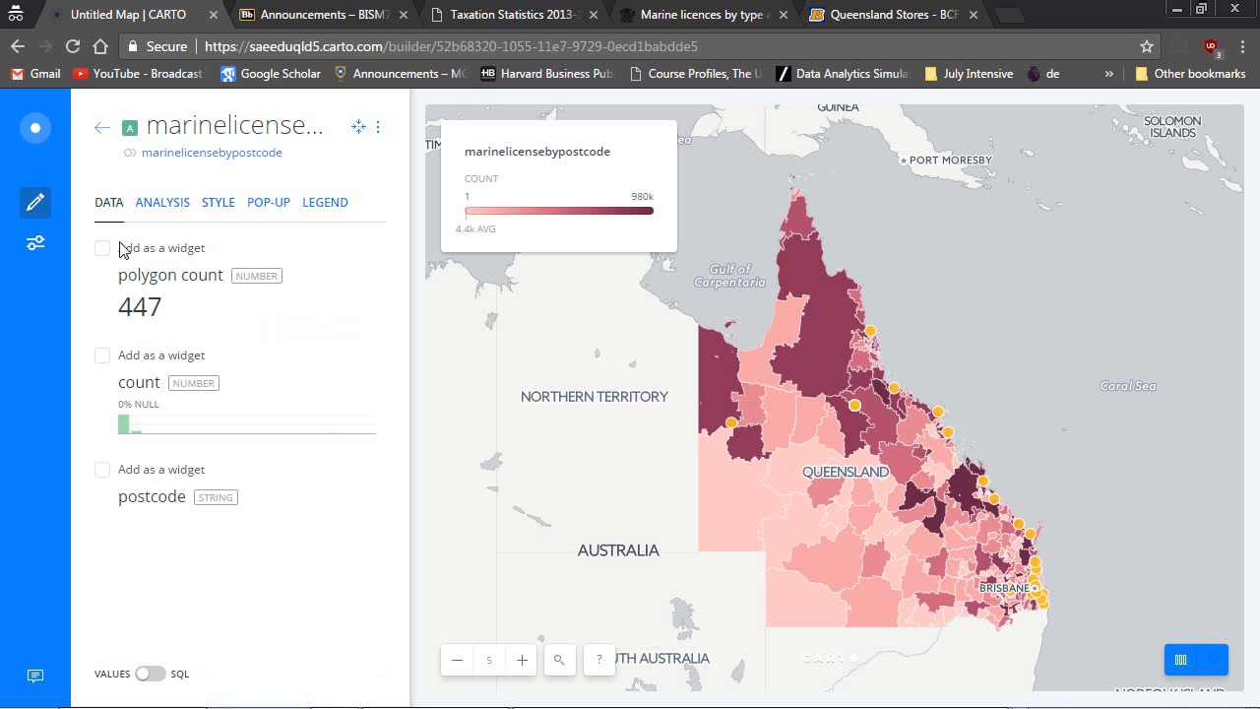
left_click(102, 356)
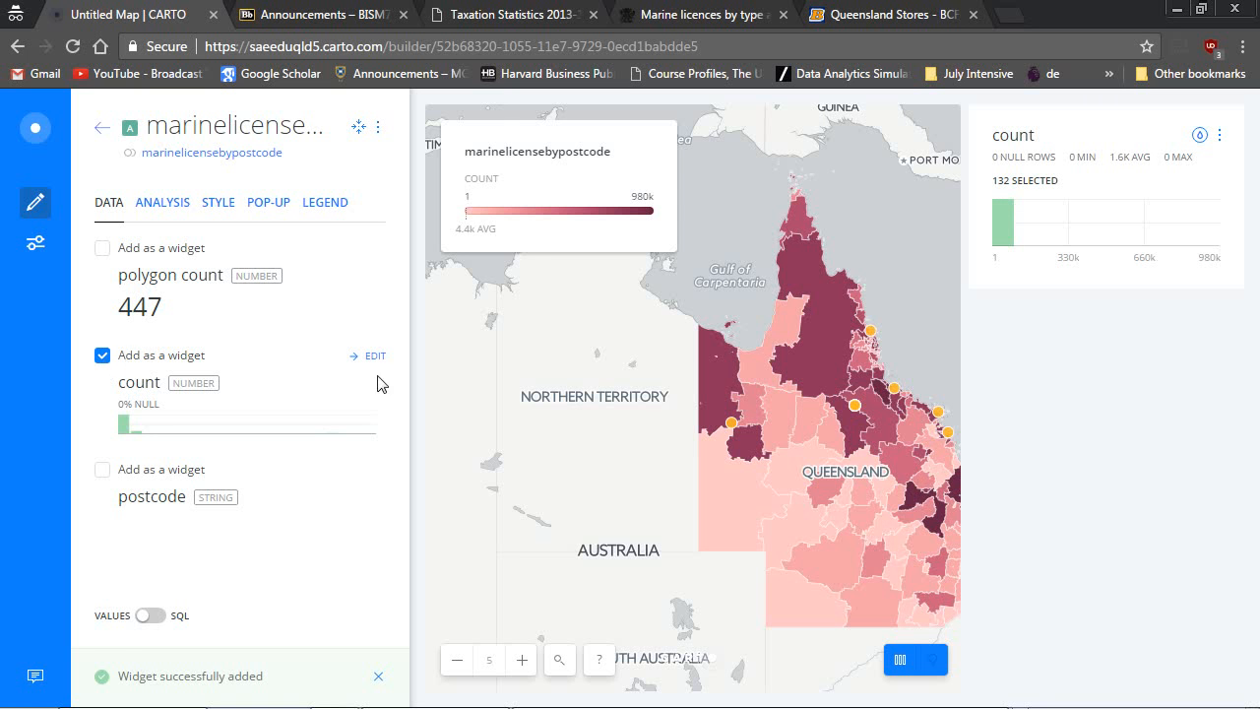
Zoom the count widget into its first histogram bar and filter the licence counts to 3.9k–23k
left_click_drag(653, 431, 552, 454)
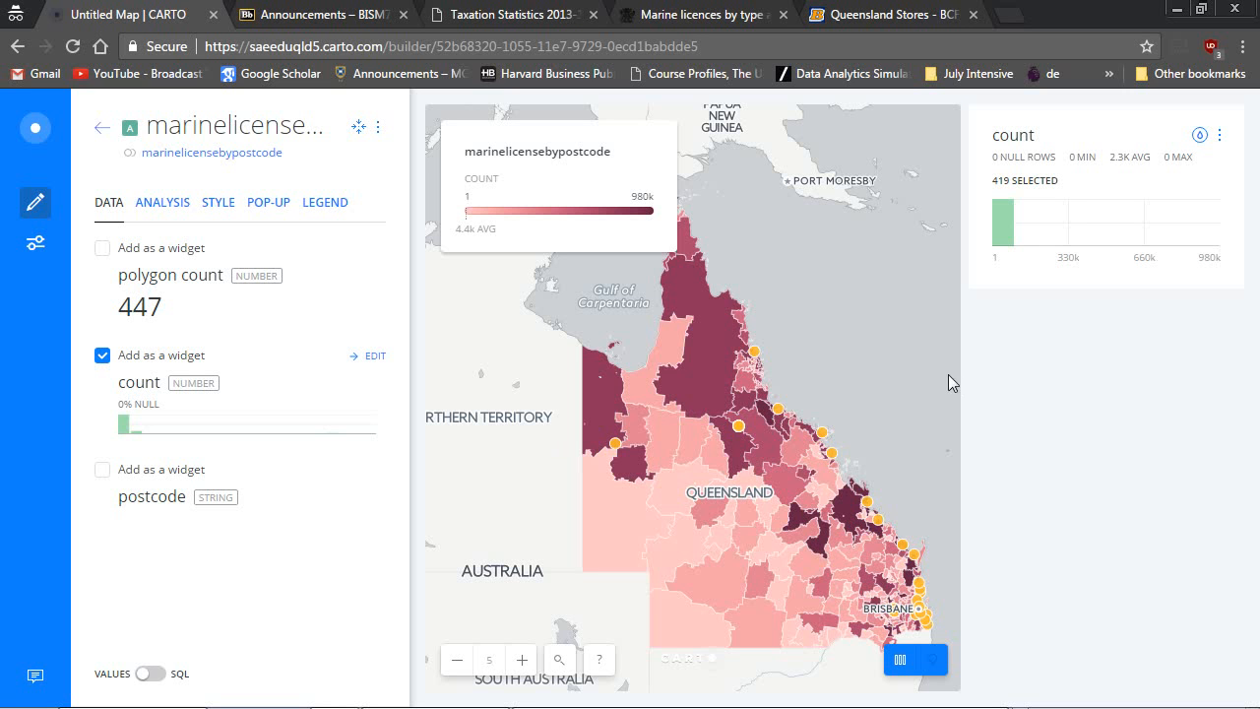
mouse_move(1021, 225)
left_click(1019, 231)
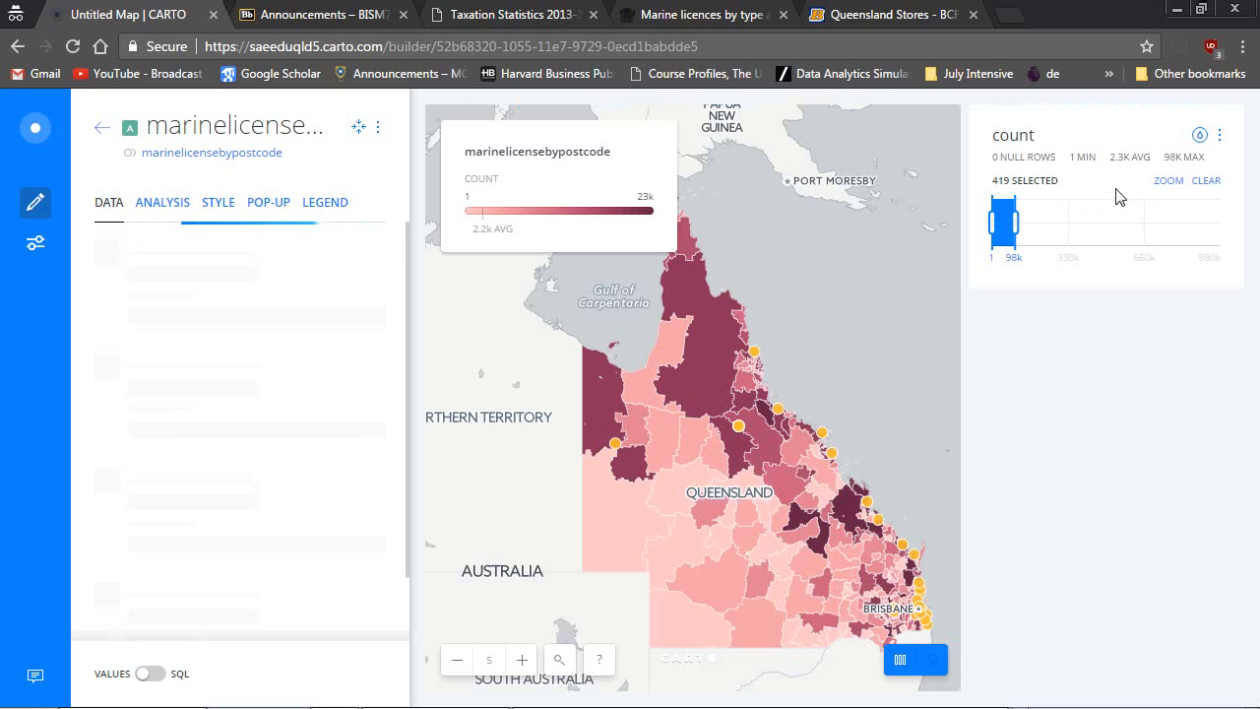
left_click(1171, 181)
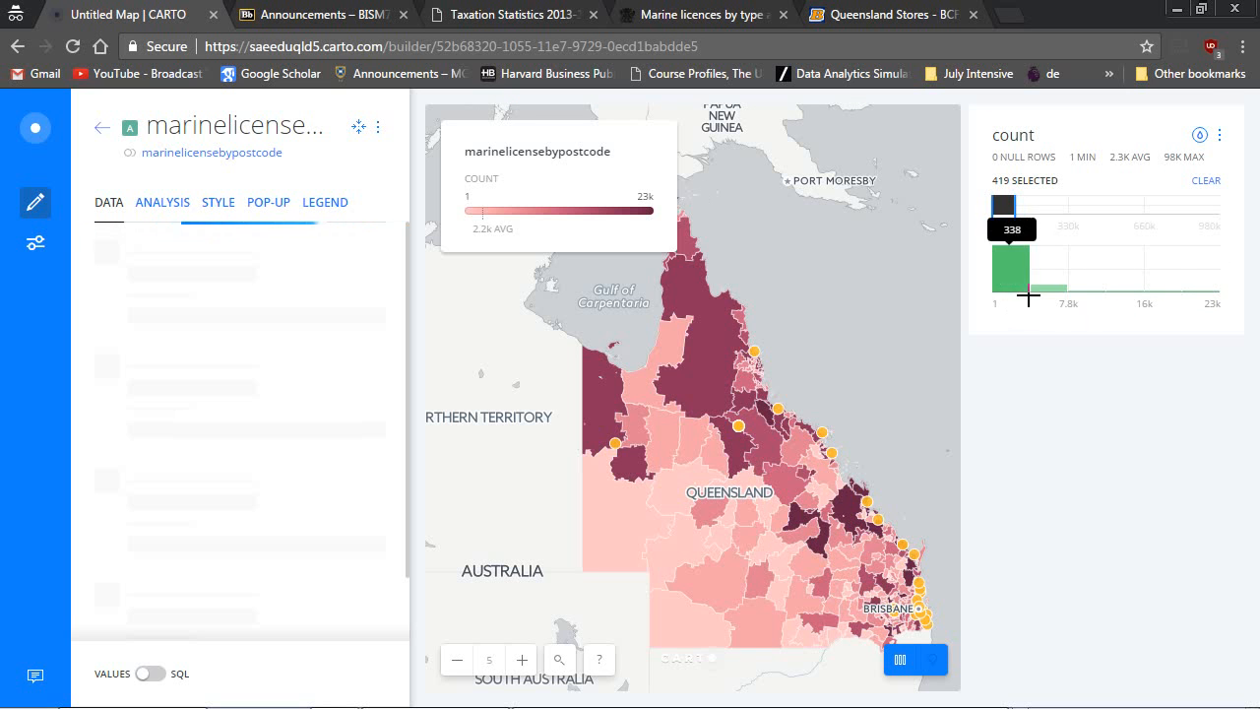
left_click_drag(1038, 214, 1242, 196)
left_click_drag(1040, 273, 1240, 298)
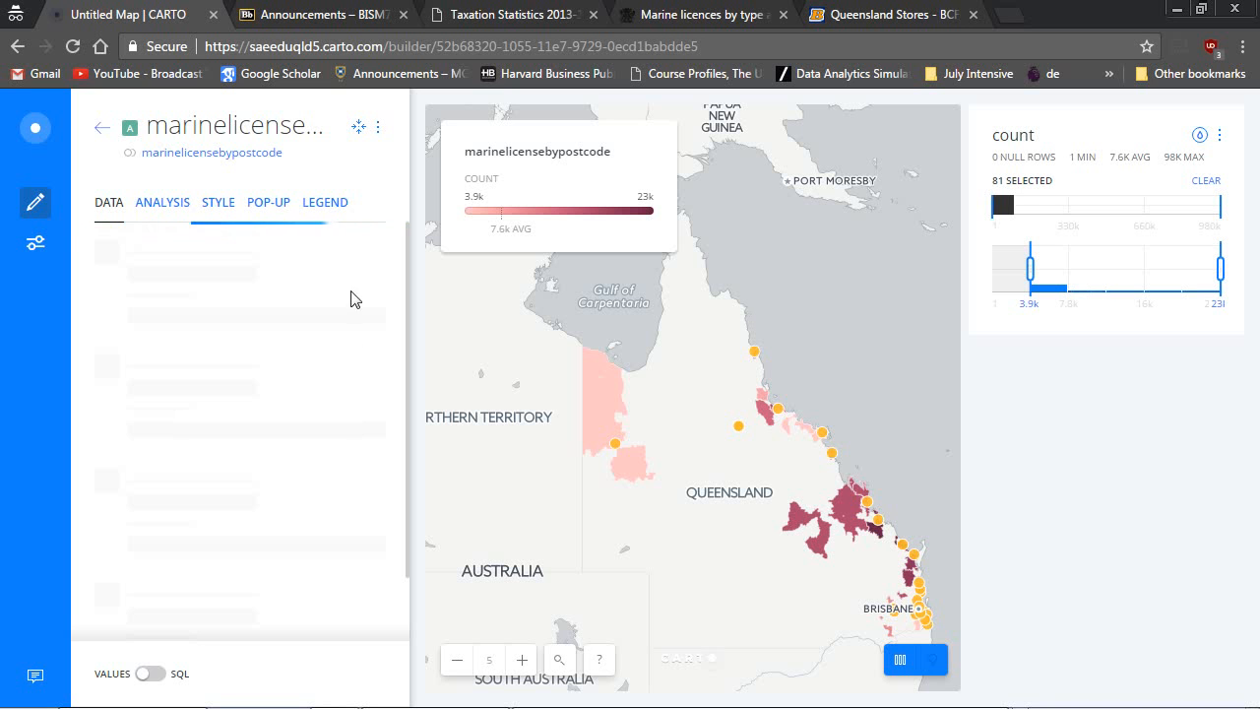
Hide the marinelicensebypostcode layer and show the incomeqld layer again
left_click(102, 128)
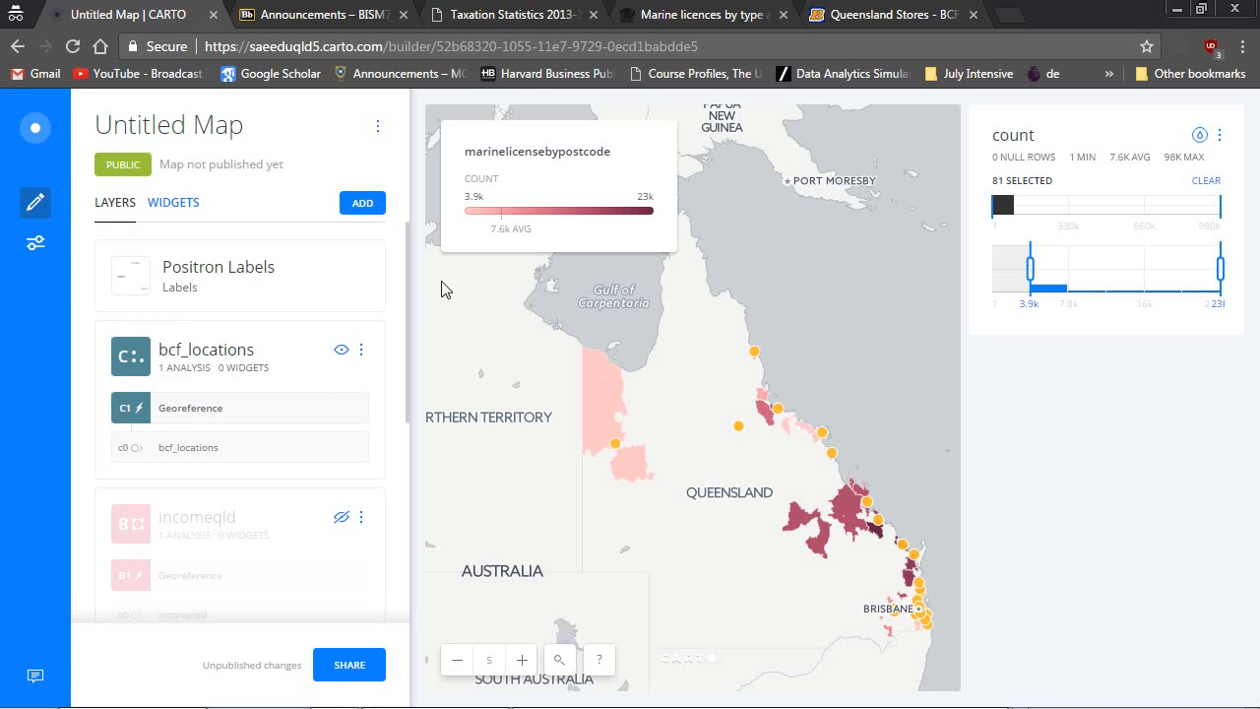
scroll(340, 517, "down", 5)
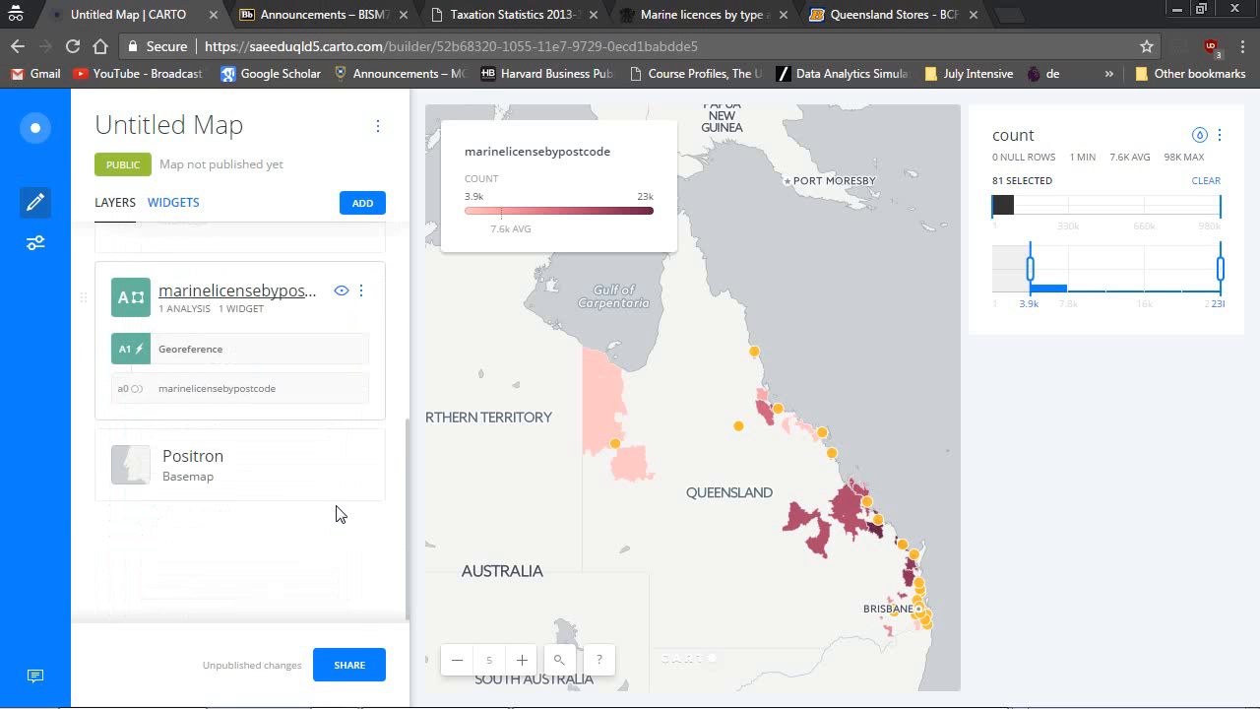
left_click(341, 291)
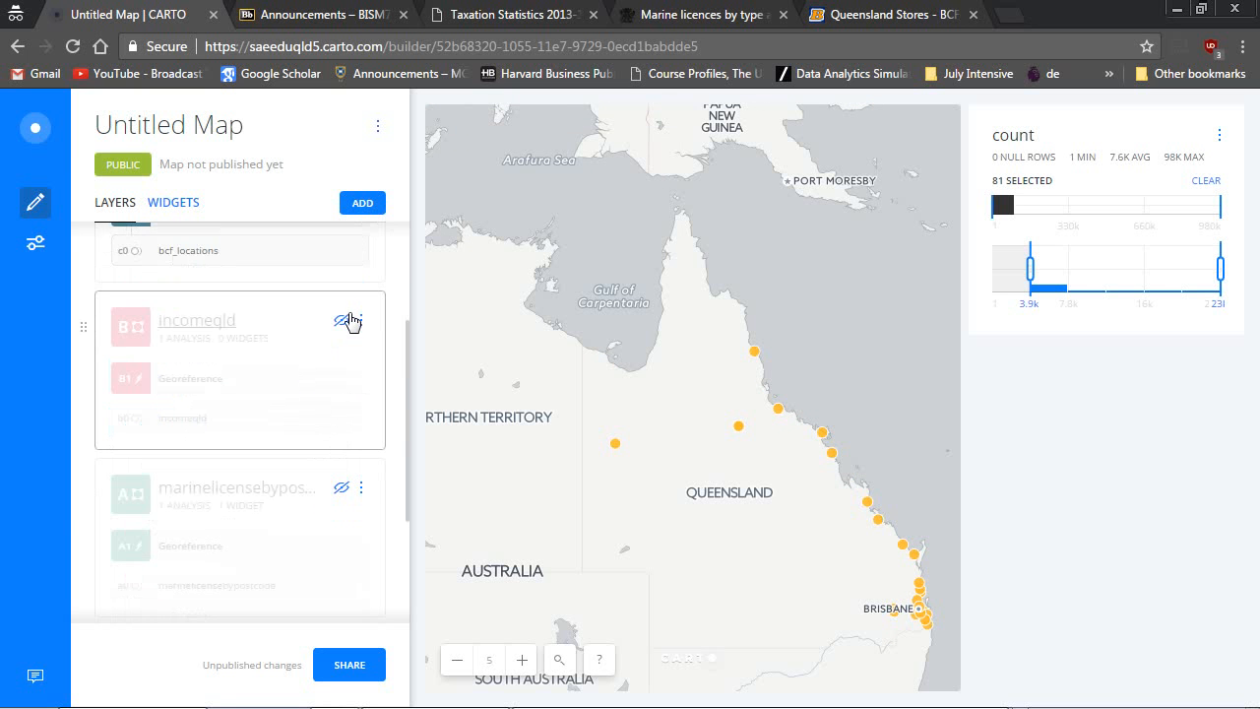
left_click(342, 321)
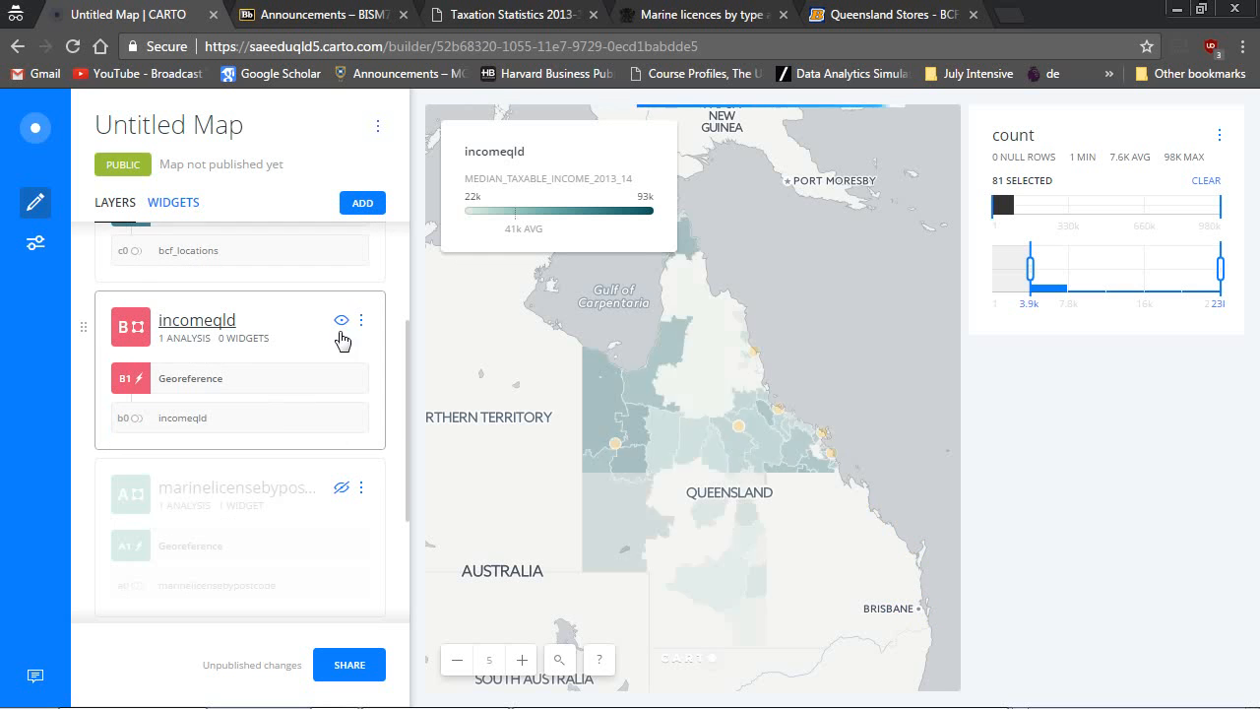
Add the 2013_14 median taxable income column of the incomeqld layer as a widget
left_click(197, 320)
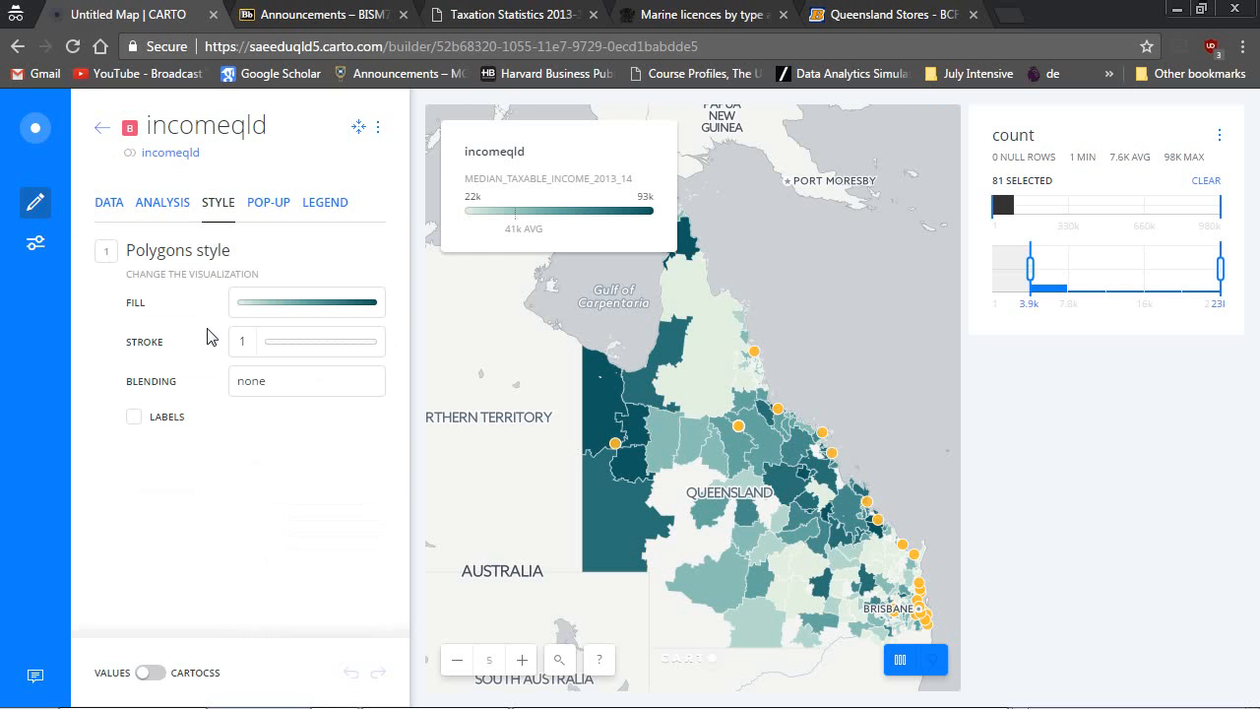
left_click(111, 205)
scroll(131, 414, "down", 5)
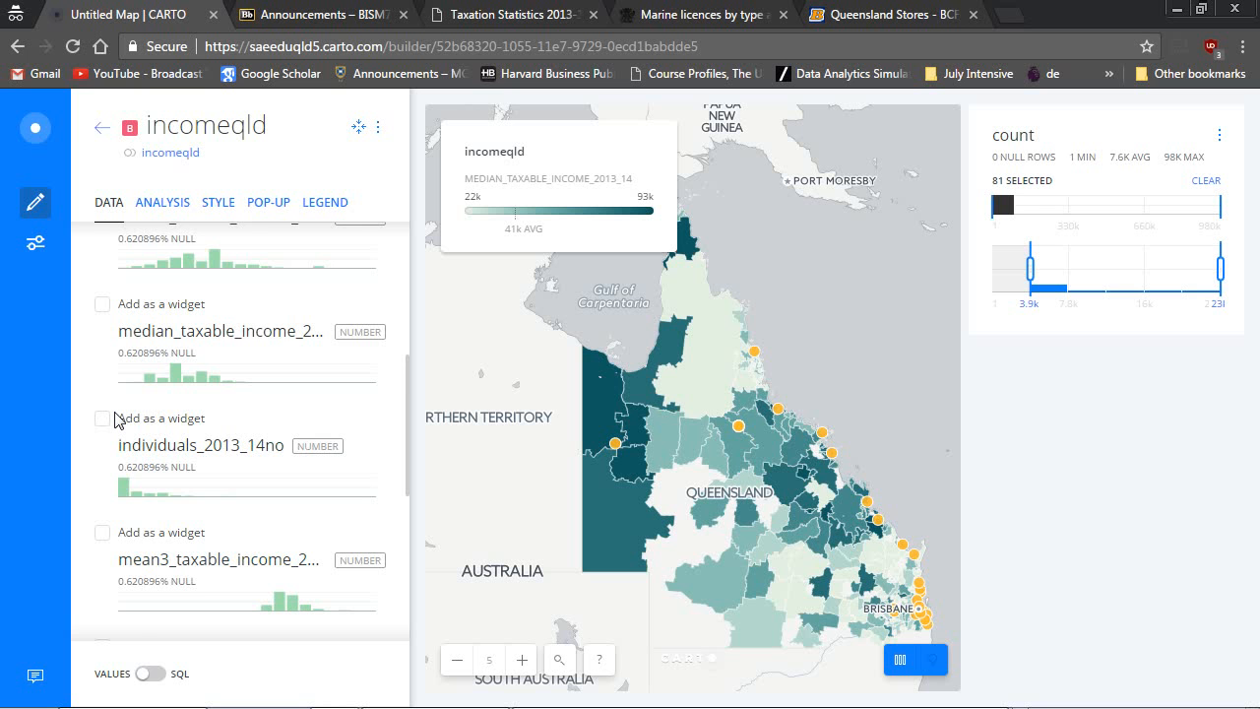
scroll(115, 418, "up", 2)
scroll(115, 418, "up", 1)
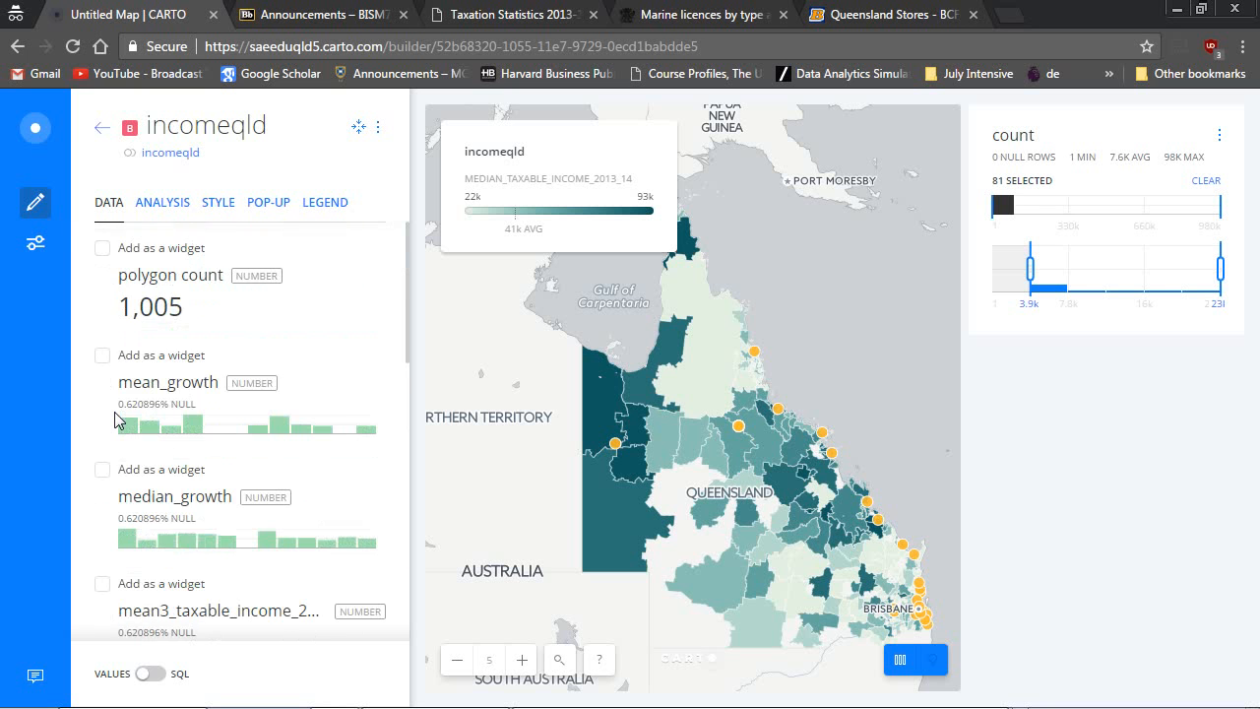
scroll(115, 419, "down", 4)
scroll(115, 418, "down", 2)
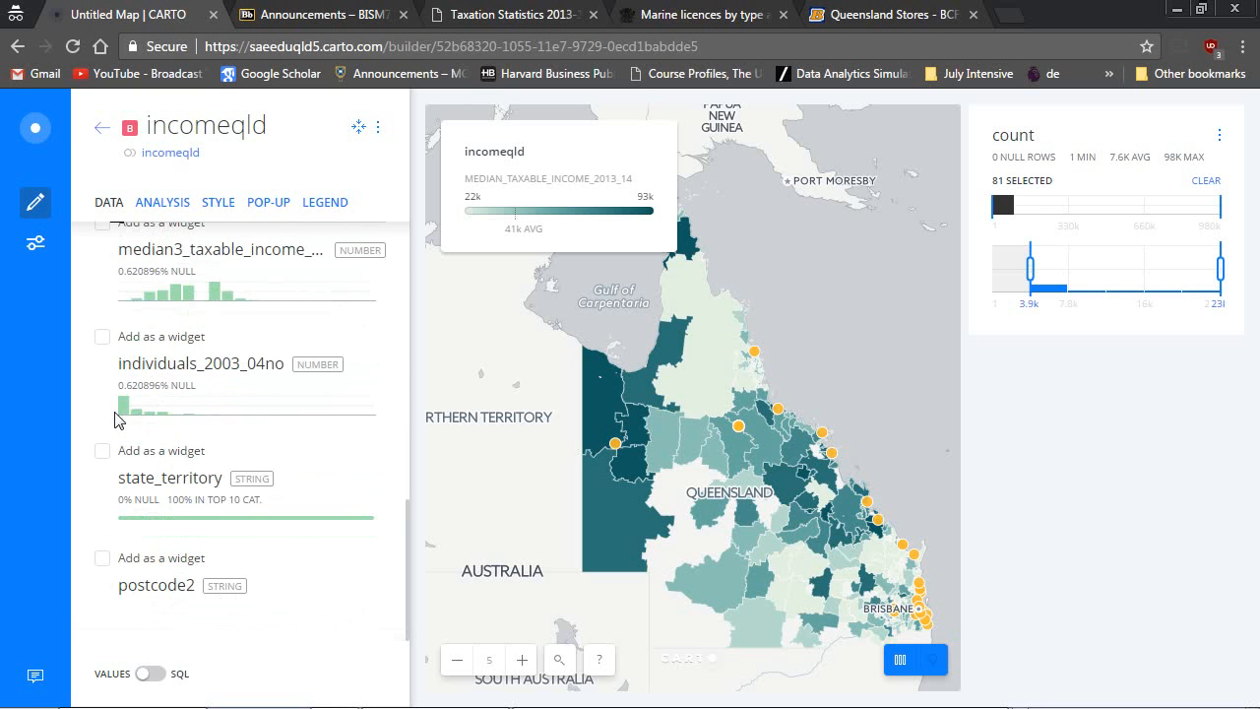
scroll(115, 418, "up", 4)
left_click(102, 273)
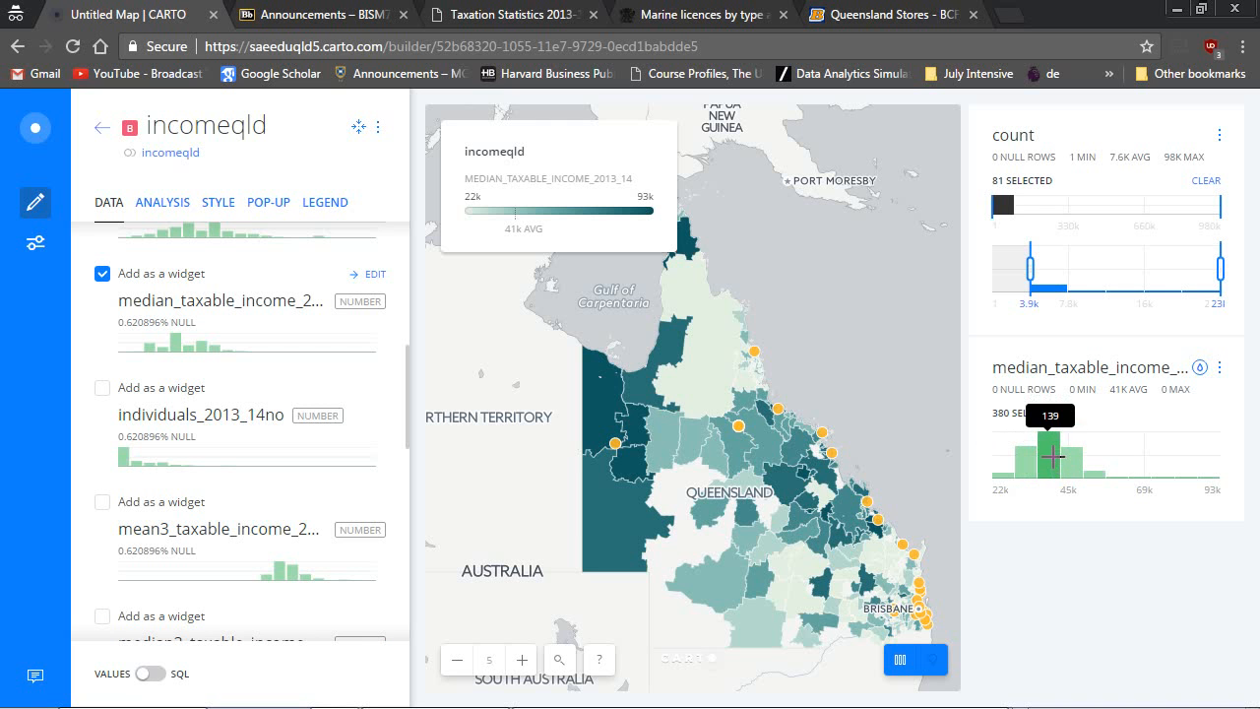
Filter the median taxable income widget to the range 50k–93k
left_click_drag(1037, 465, 1246, 472)
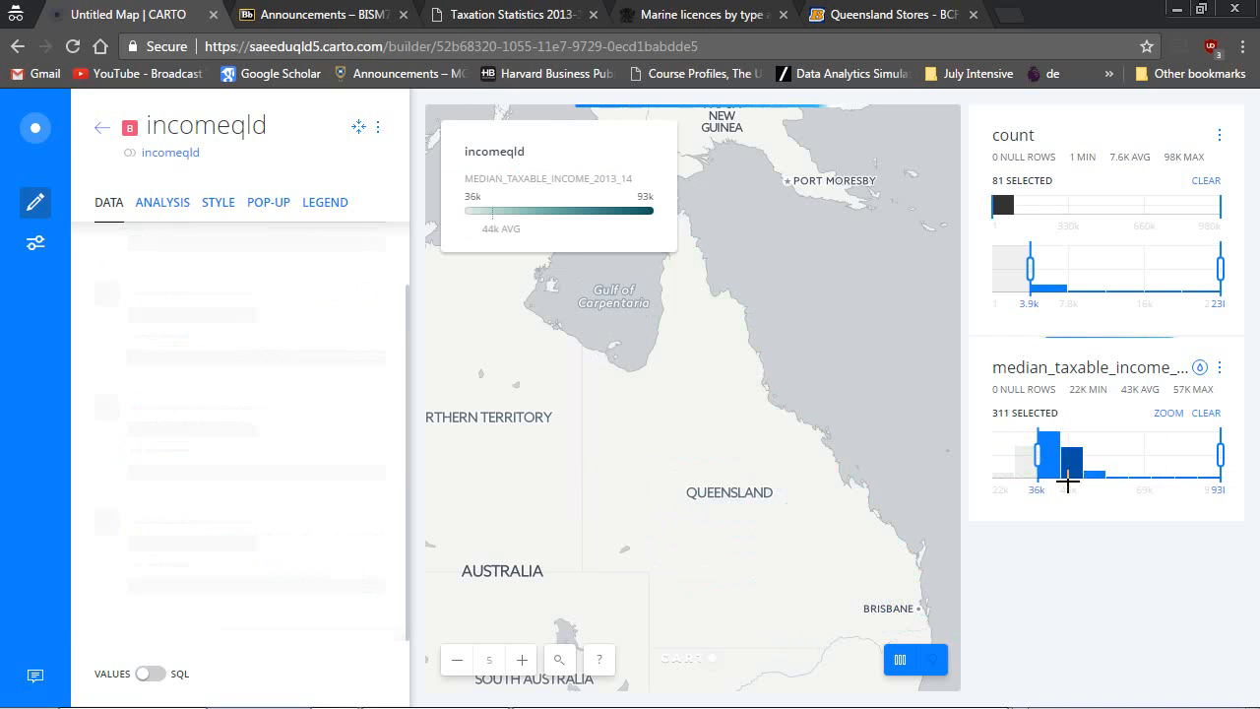
left_click_drag(1036, 456, 1074, 459)
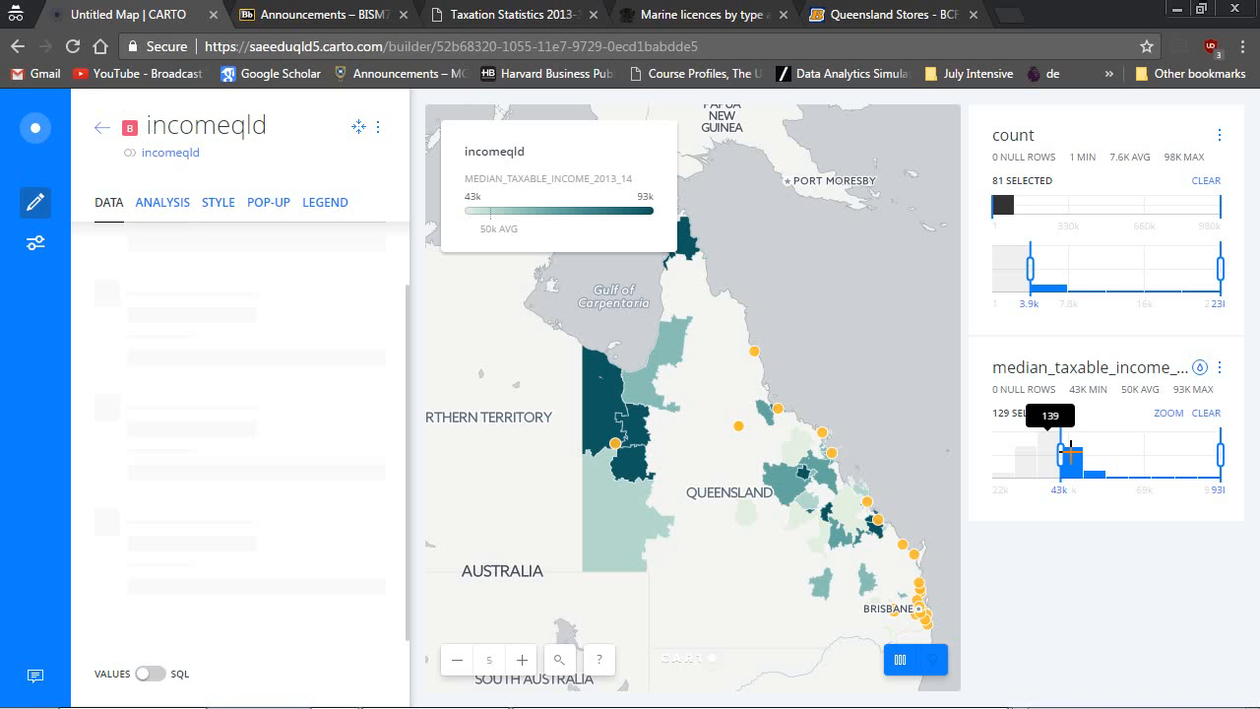
left_click_drag(1071, 453, 1092, 453)
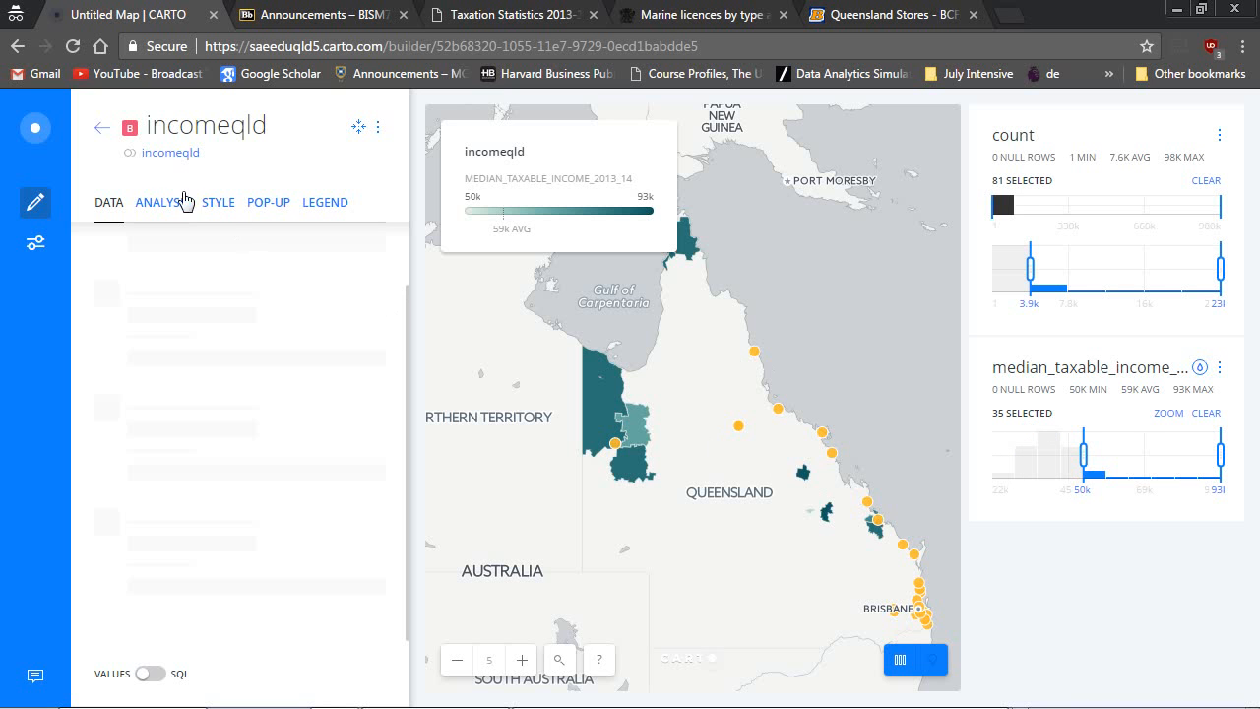
left_click(102, 128)
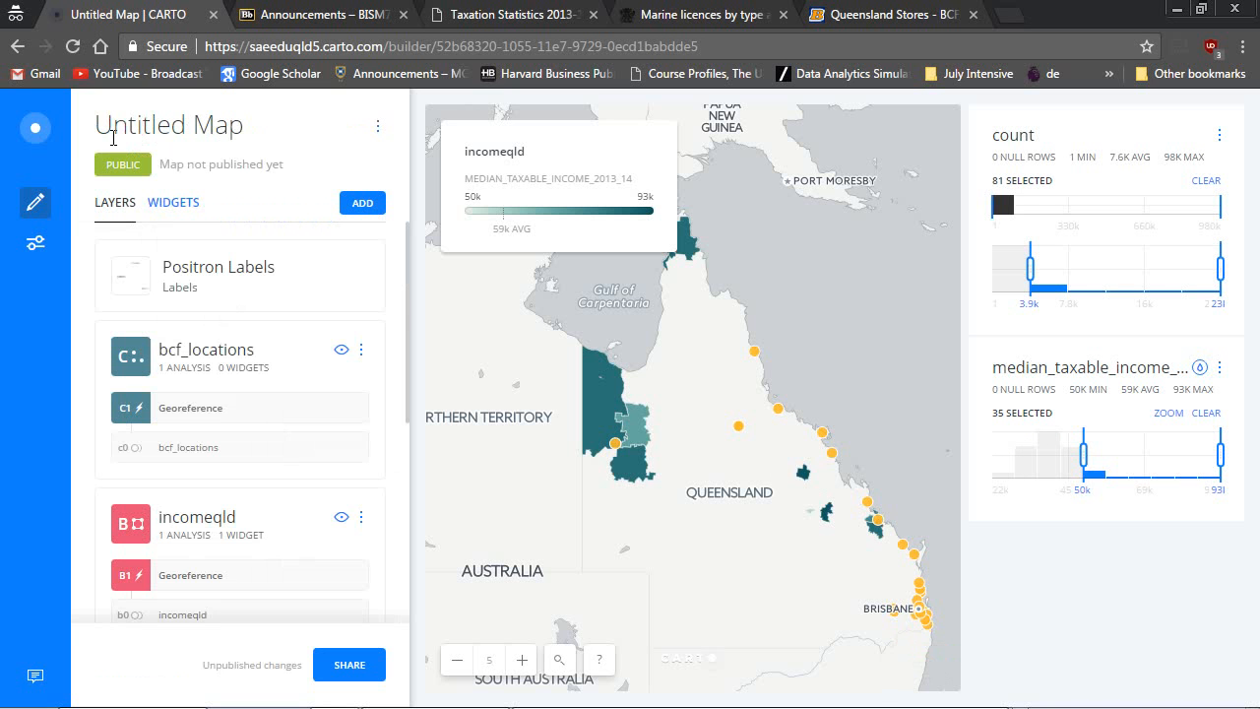
scroll(286, 357, "down", 2)
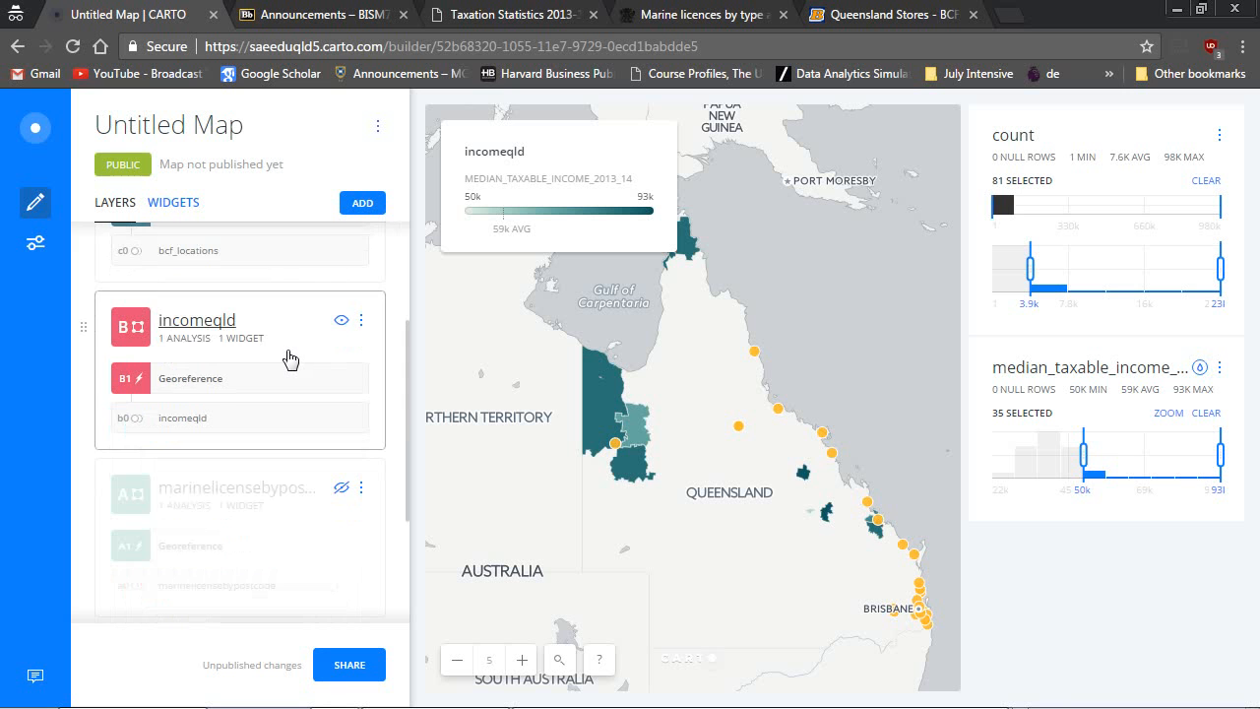
scroll(289, 359, "up", 2)
scroll(295, 278, "down", 2)
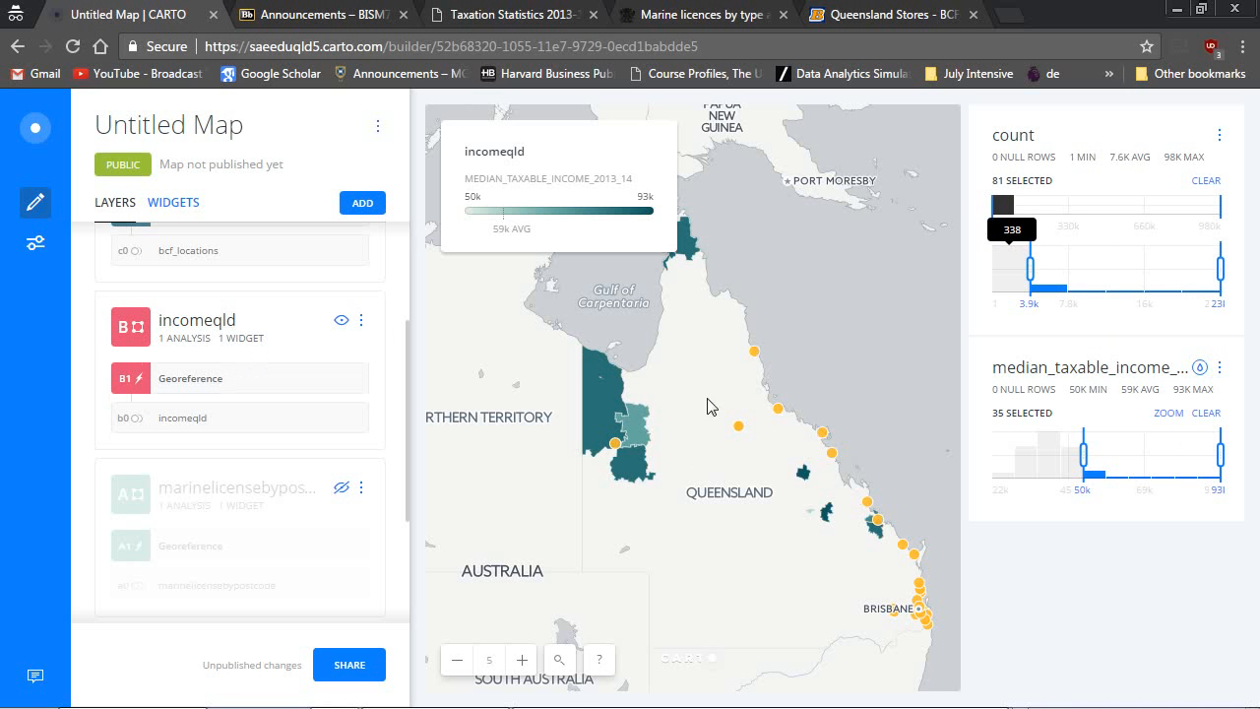
left_click_drag(699, 450, 685, 438)
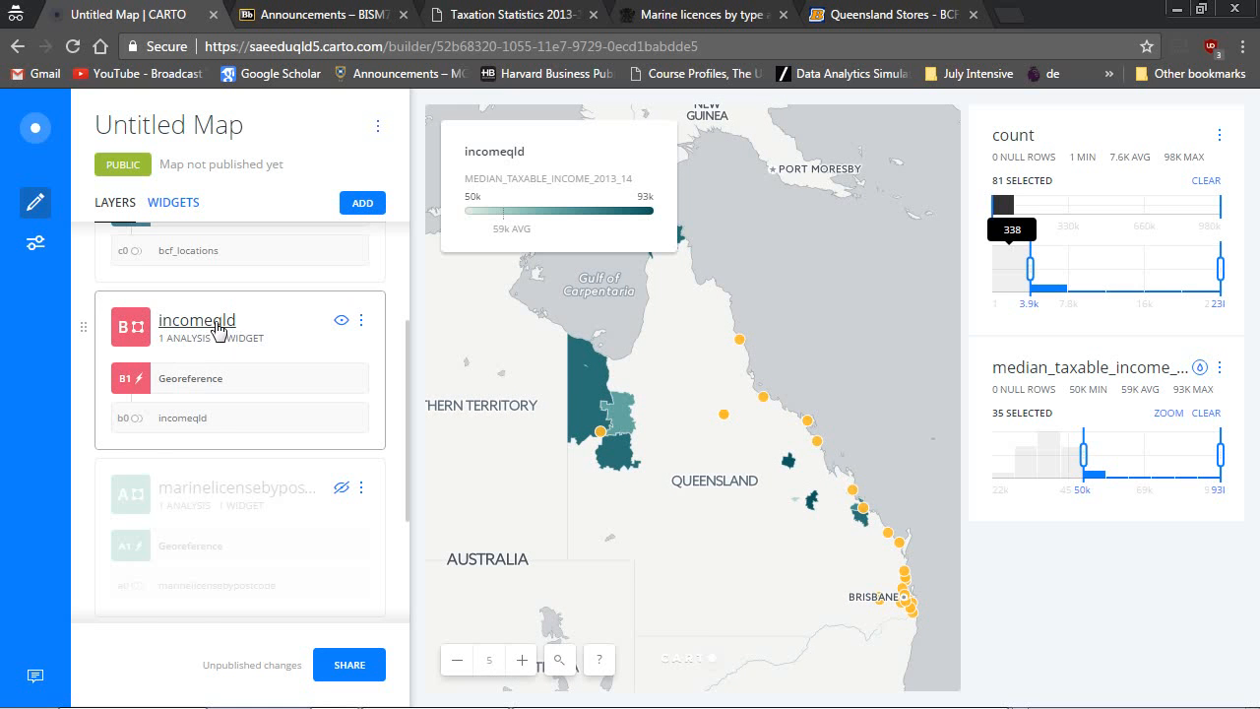
scroll(296, 328, "up", 2)
scroll(296, 328, "down", 2)
Add a Filter by layer analysis to the incomeqld layer
left_click(200, 325)
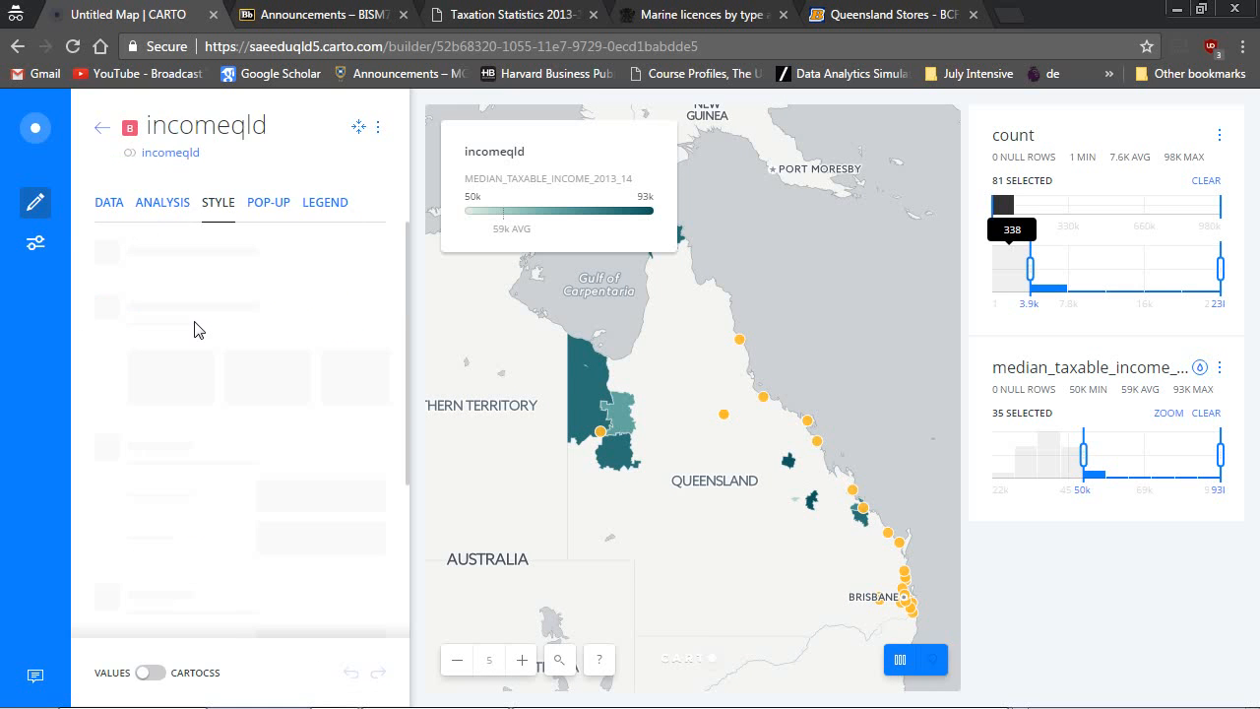
left_click(158, 204)
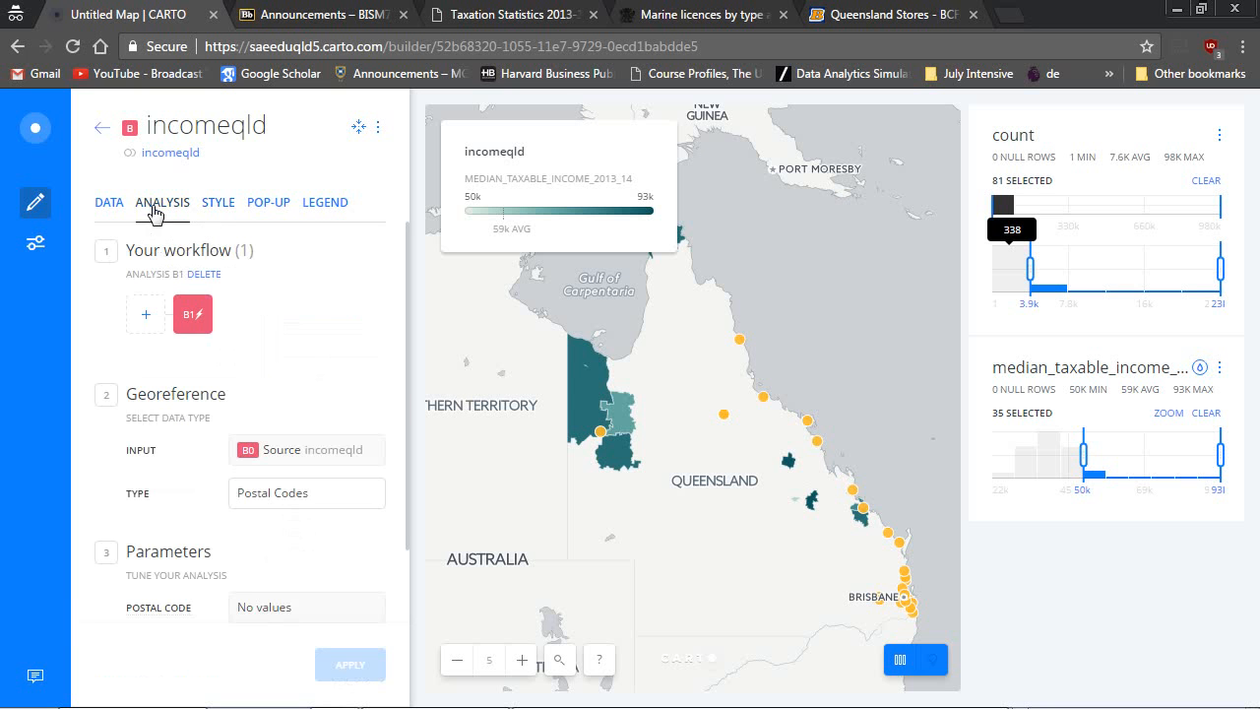
left_click(145, 314)
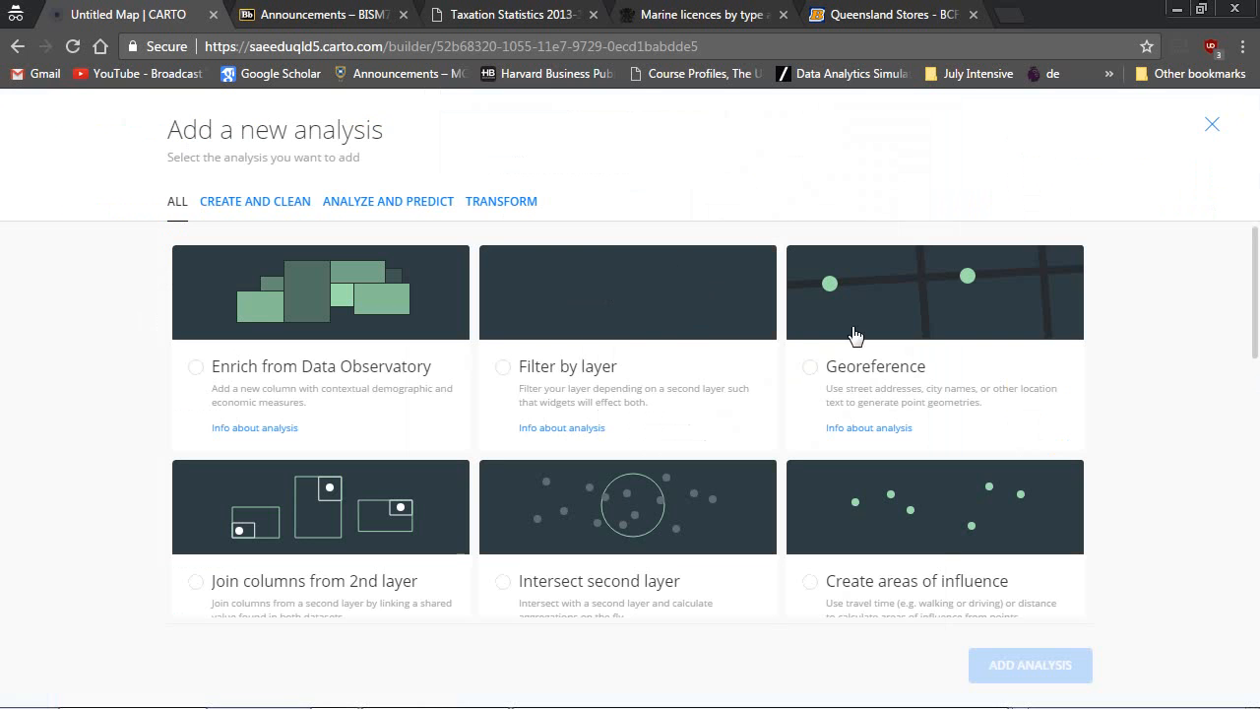
left_click(645, 325)
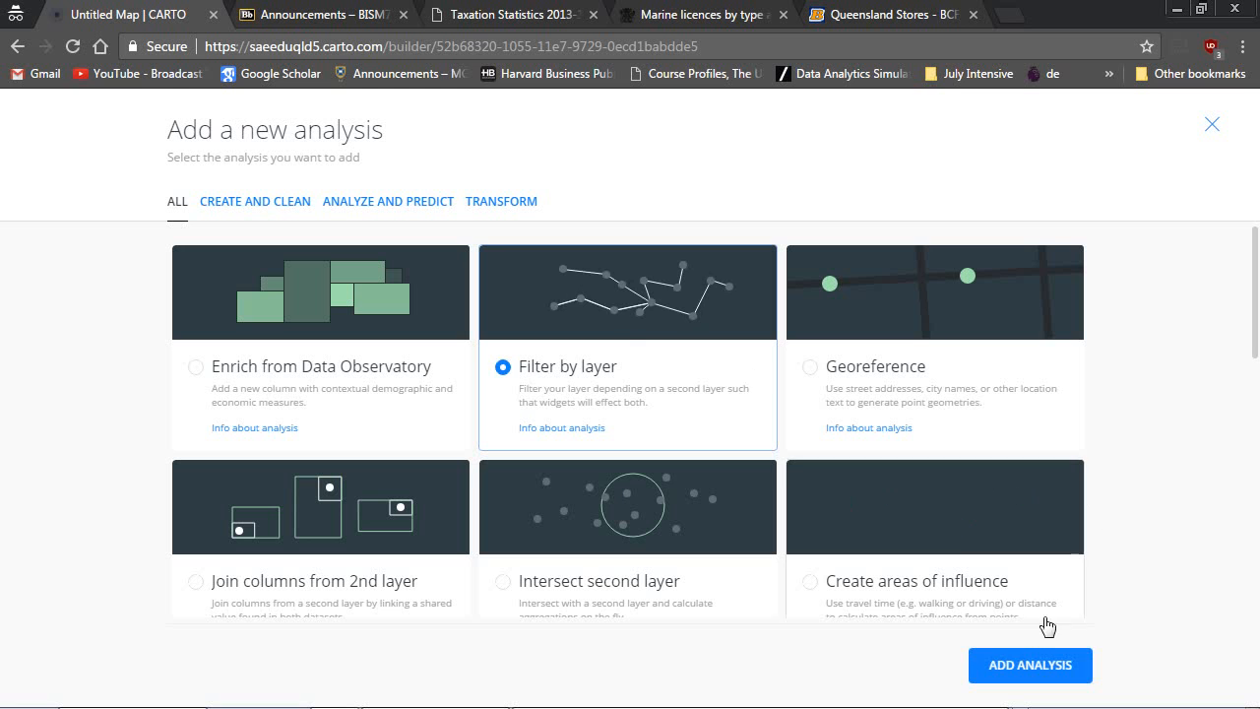
left_click(1031, 666)
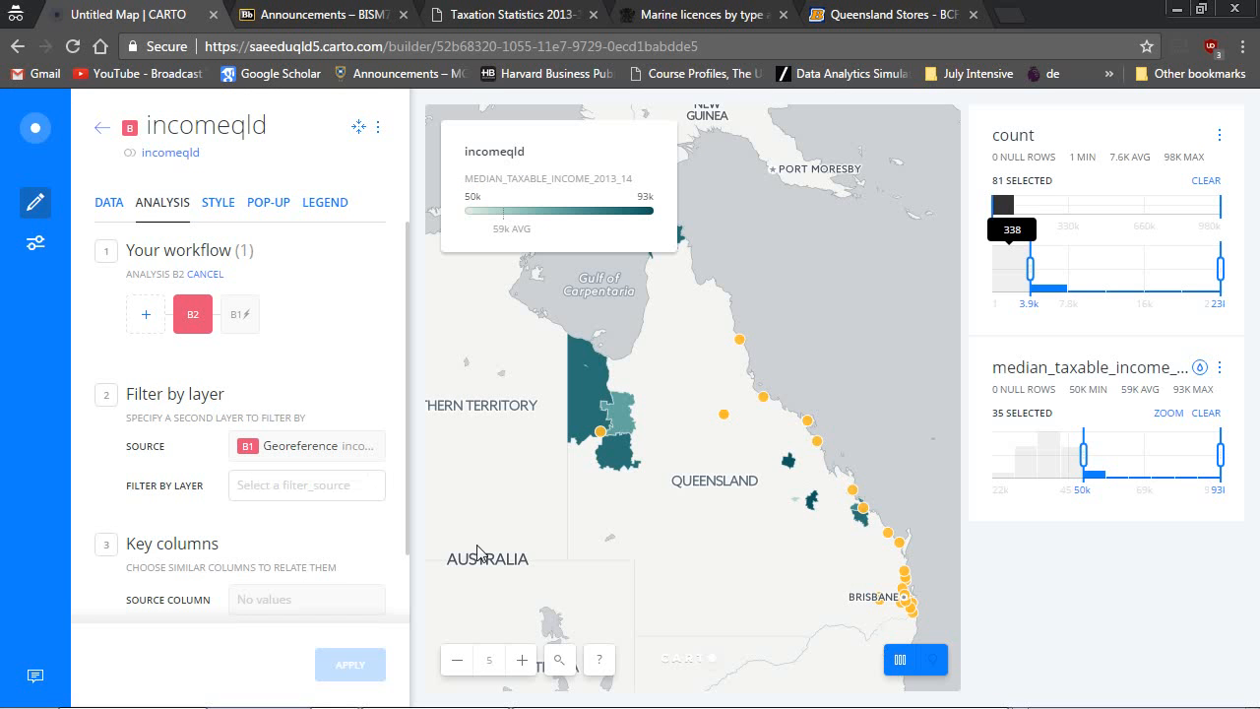
Filter by the georeferenced marinelicensebypostcode layer, matching source column postcode2 to filter column postcode, and apply the analysis
scroll(343, 393, "down", 1)
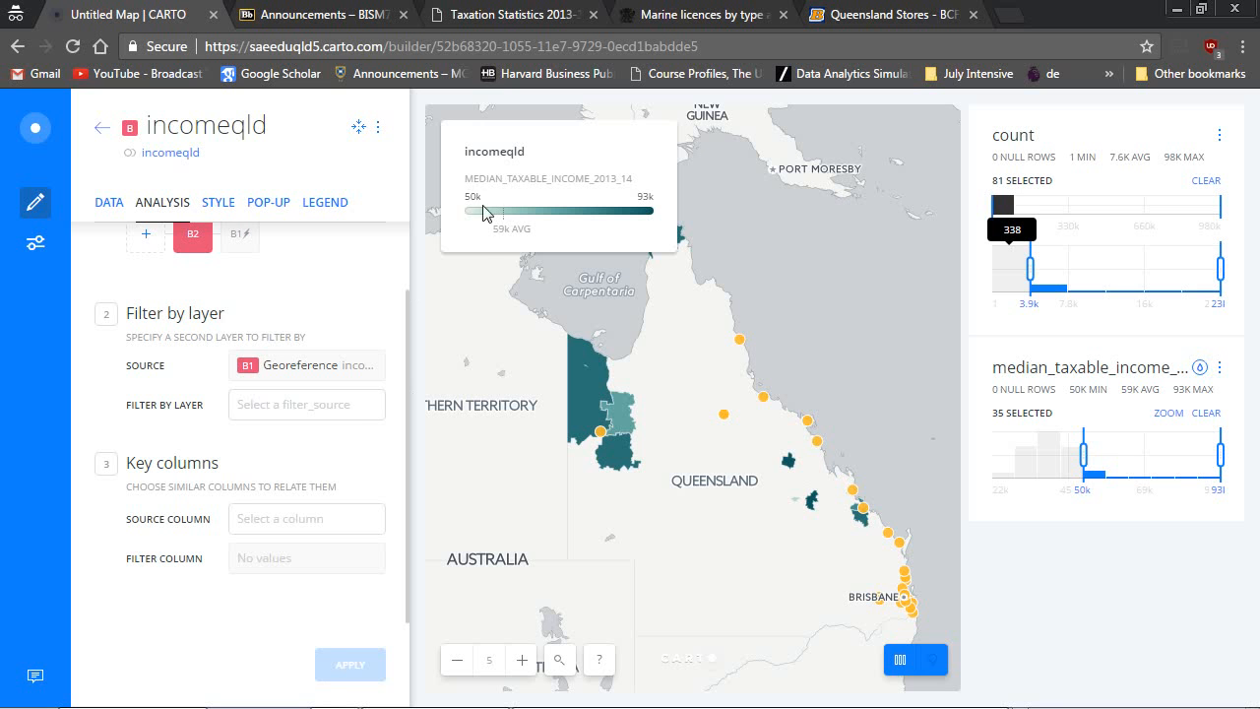
left_click(351, 408)
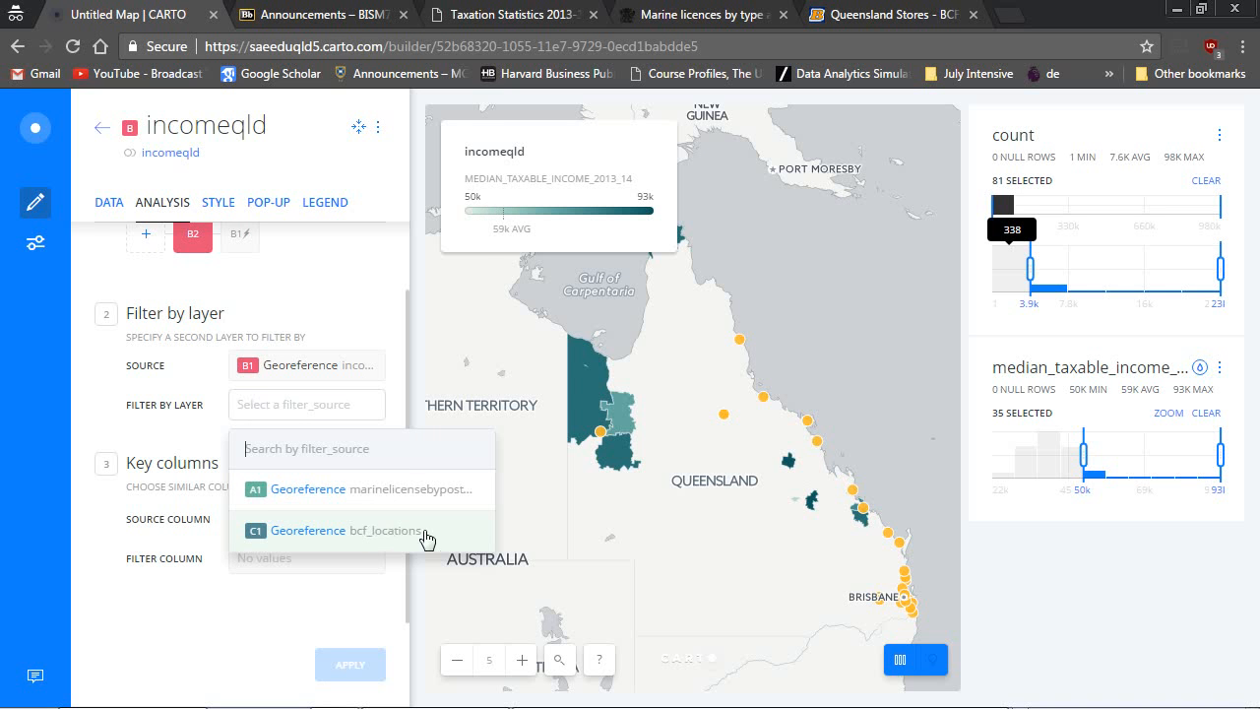
left_click(406, 490)
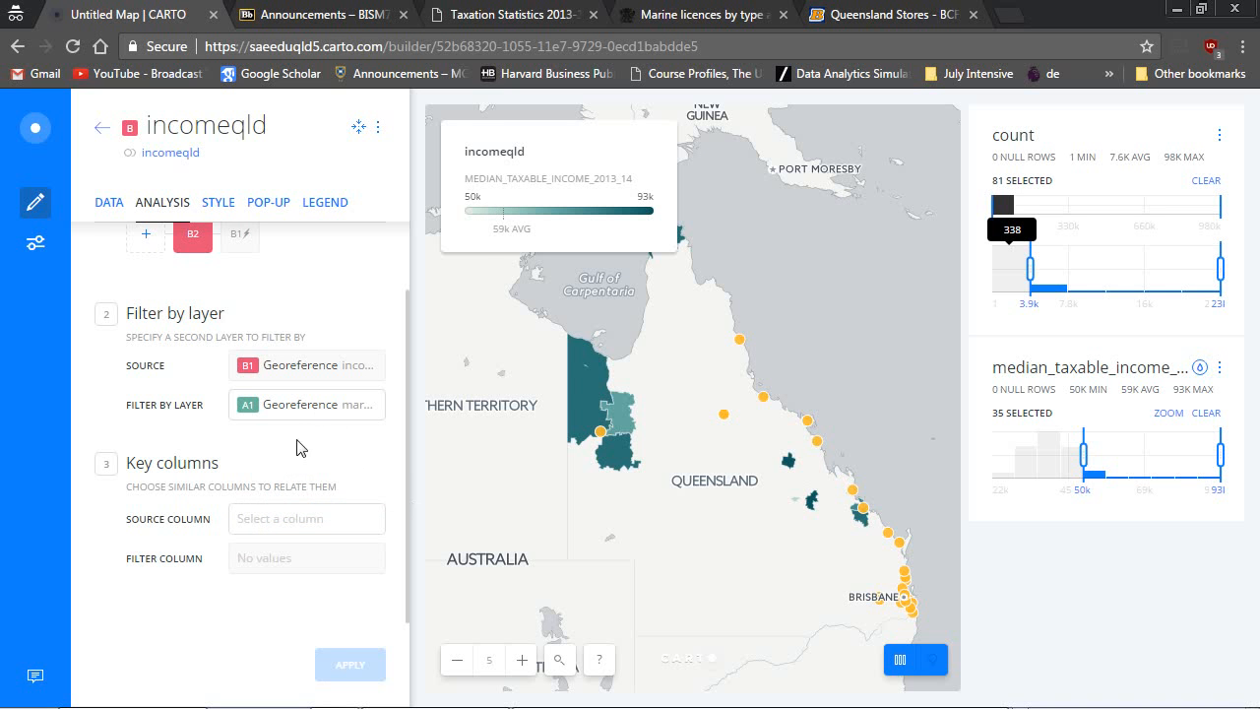
left_click(335, 522)
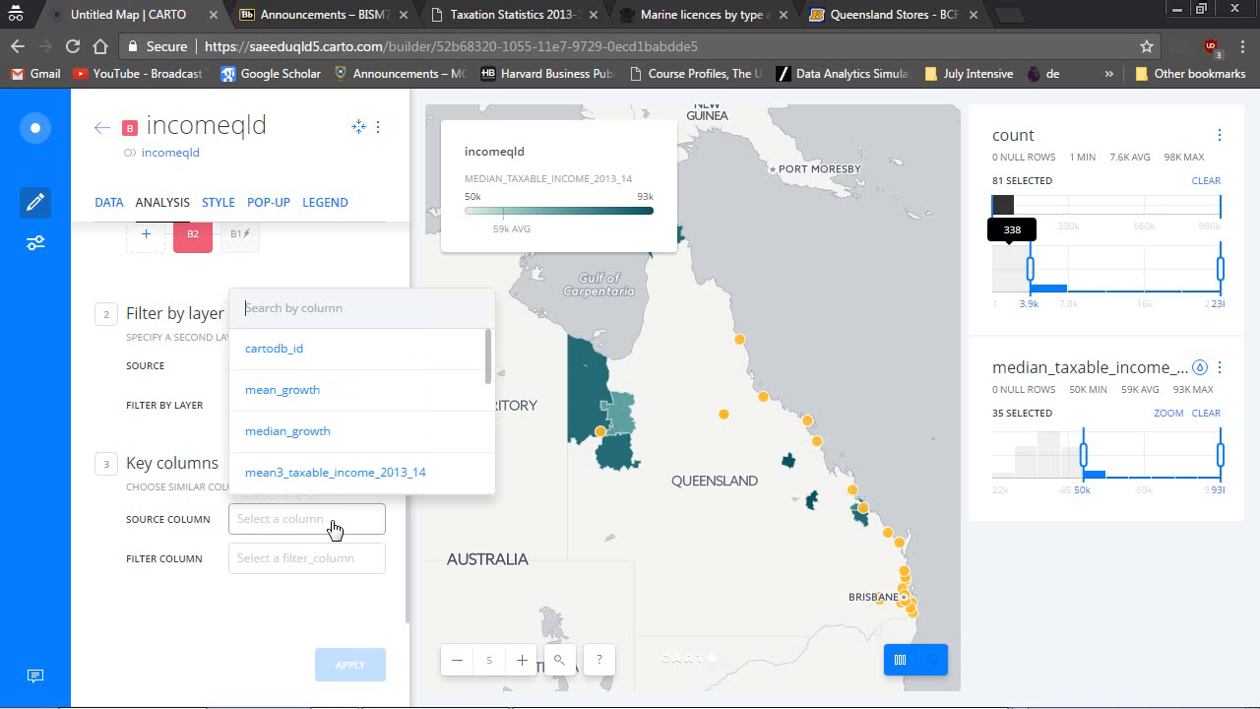
scroll(384, 430, "down", 5)
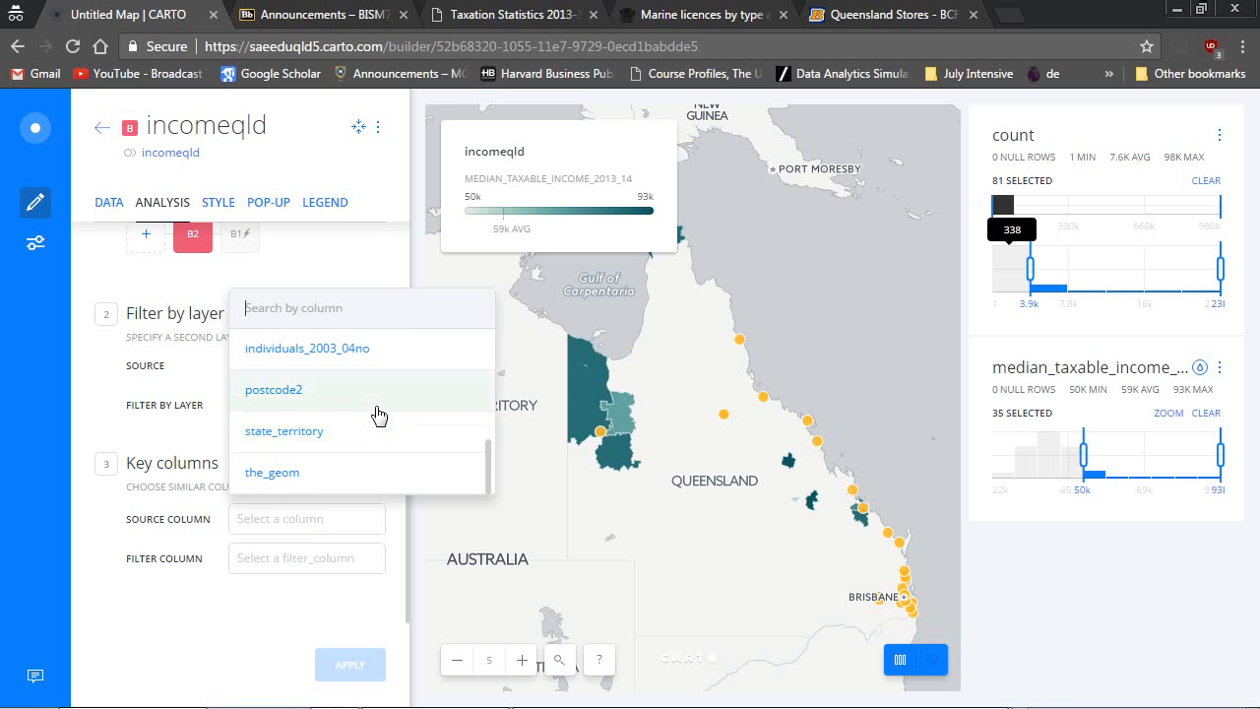
left_click(374, 409)
left_click(346, 557)
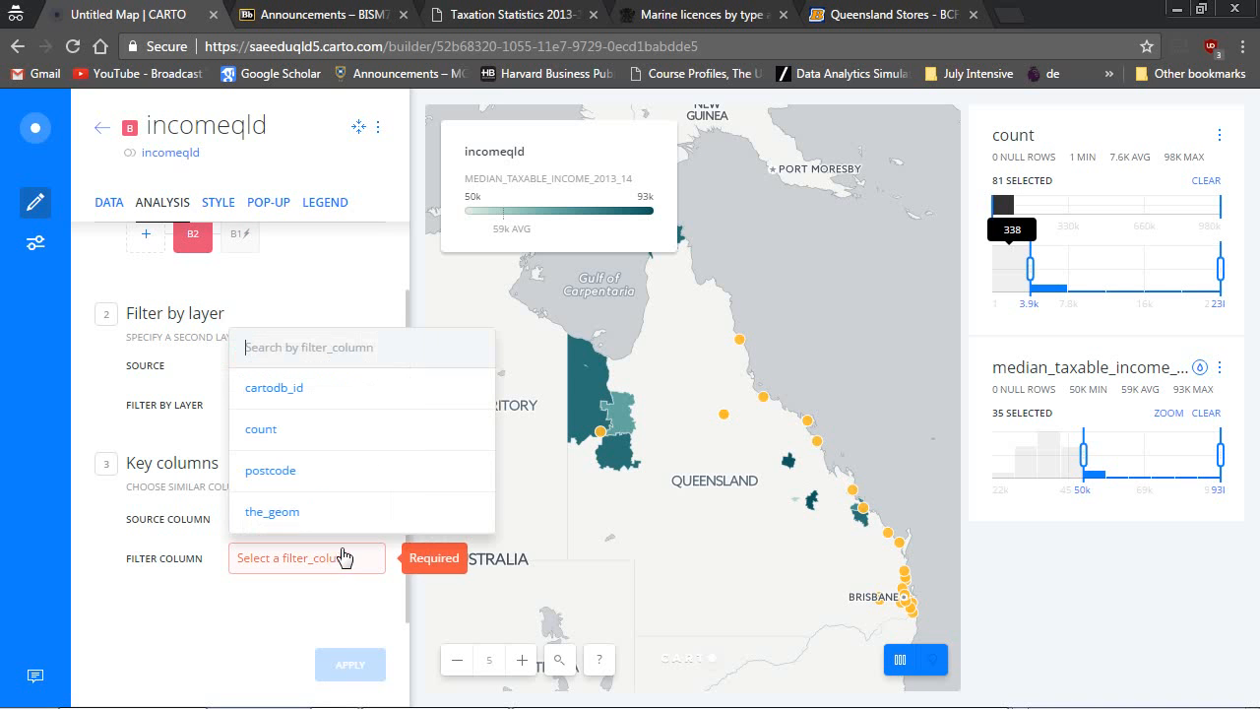
left_click(344, 474)
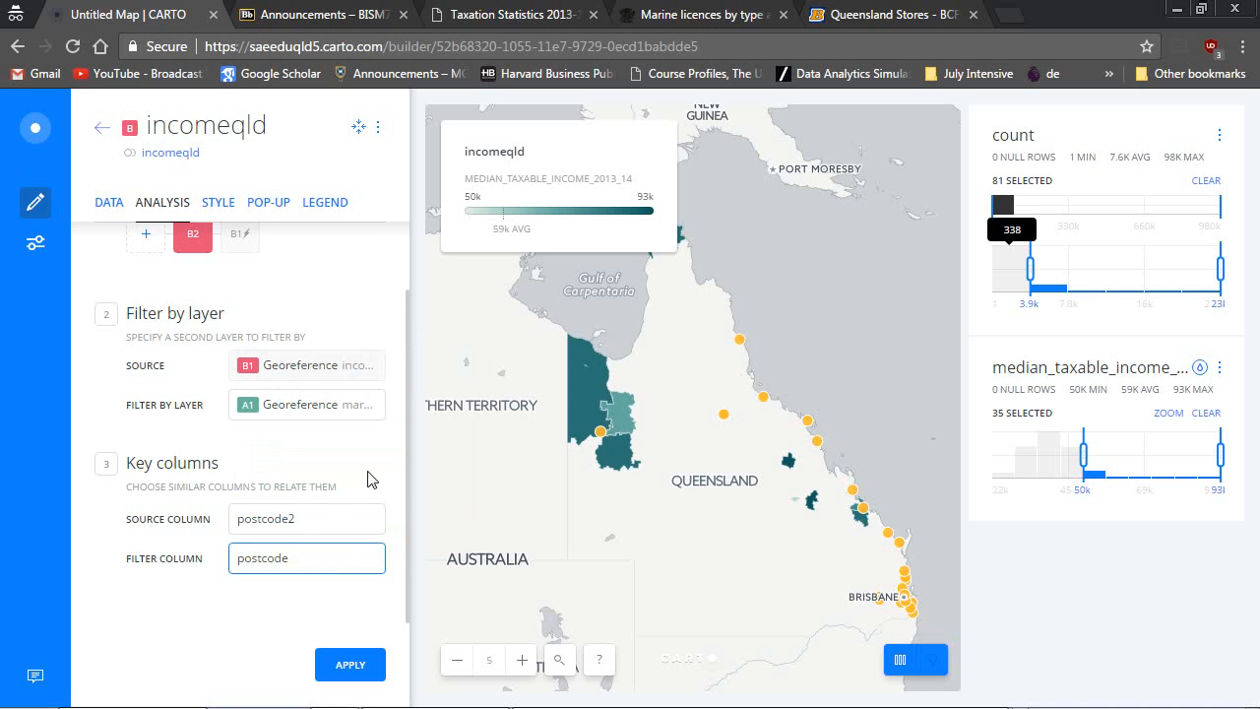
left_click(350, 662)
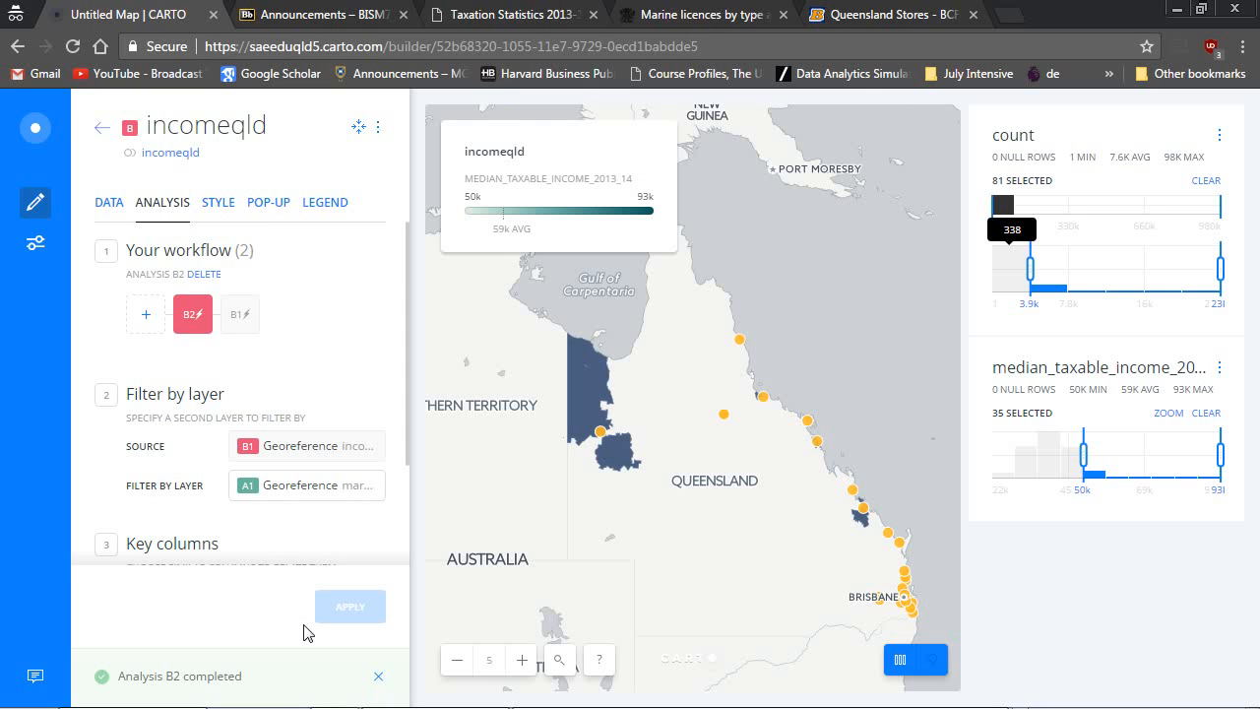
left_click(376, 678)
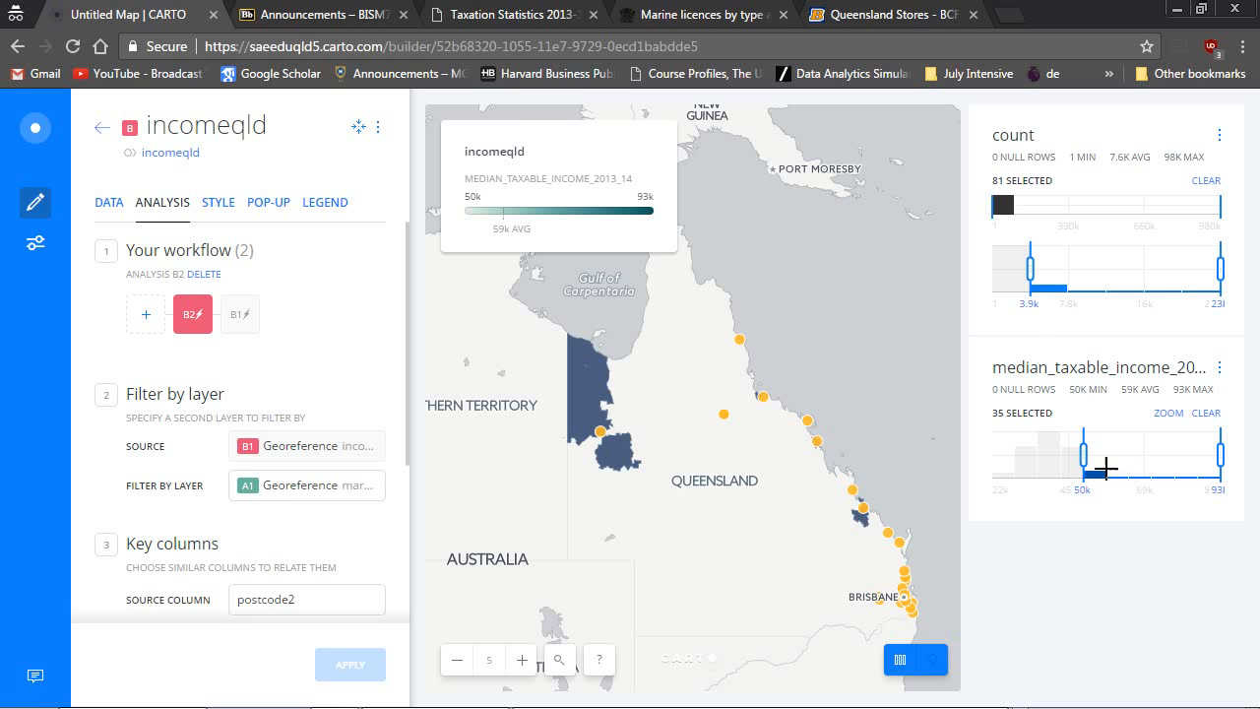
Widen the median taxable income filter to 43k–93k and the licence count filter to 1–23k
left_click_drag(1093, 456, 1070, 455)
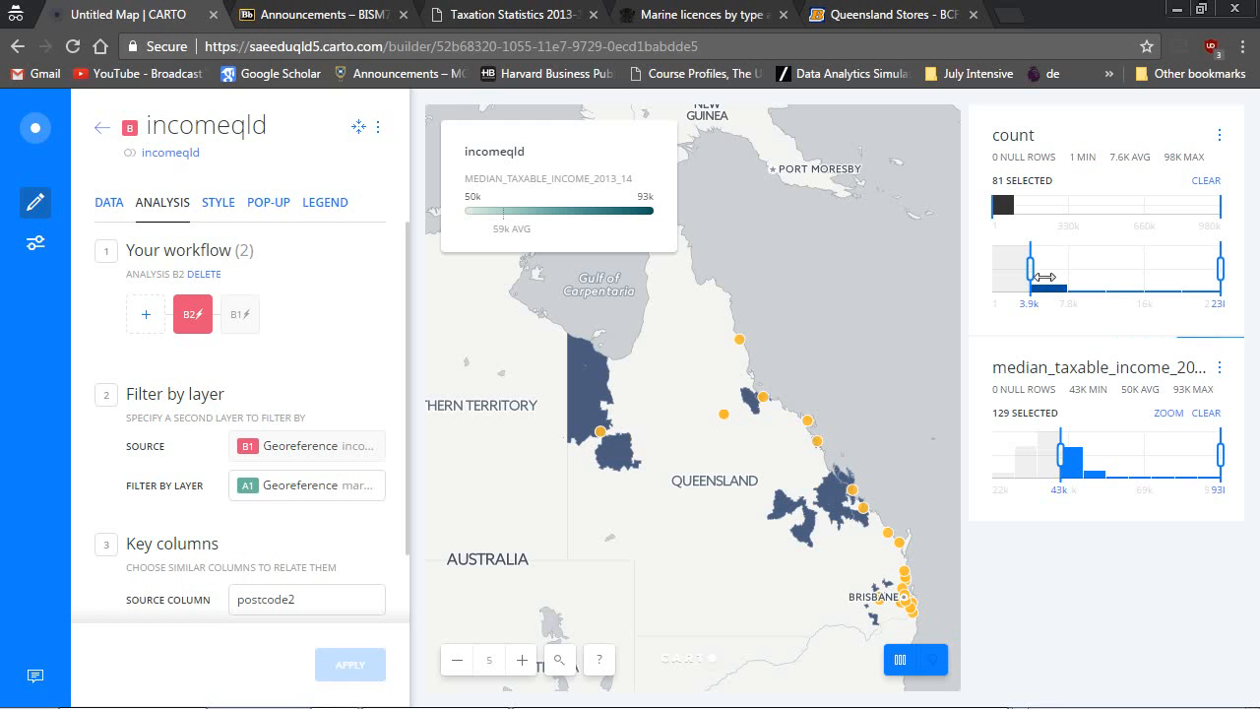
left_click_drag(1040, 277, 994, 277)
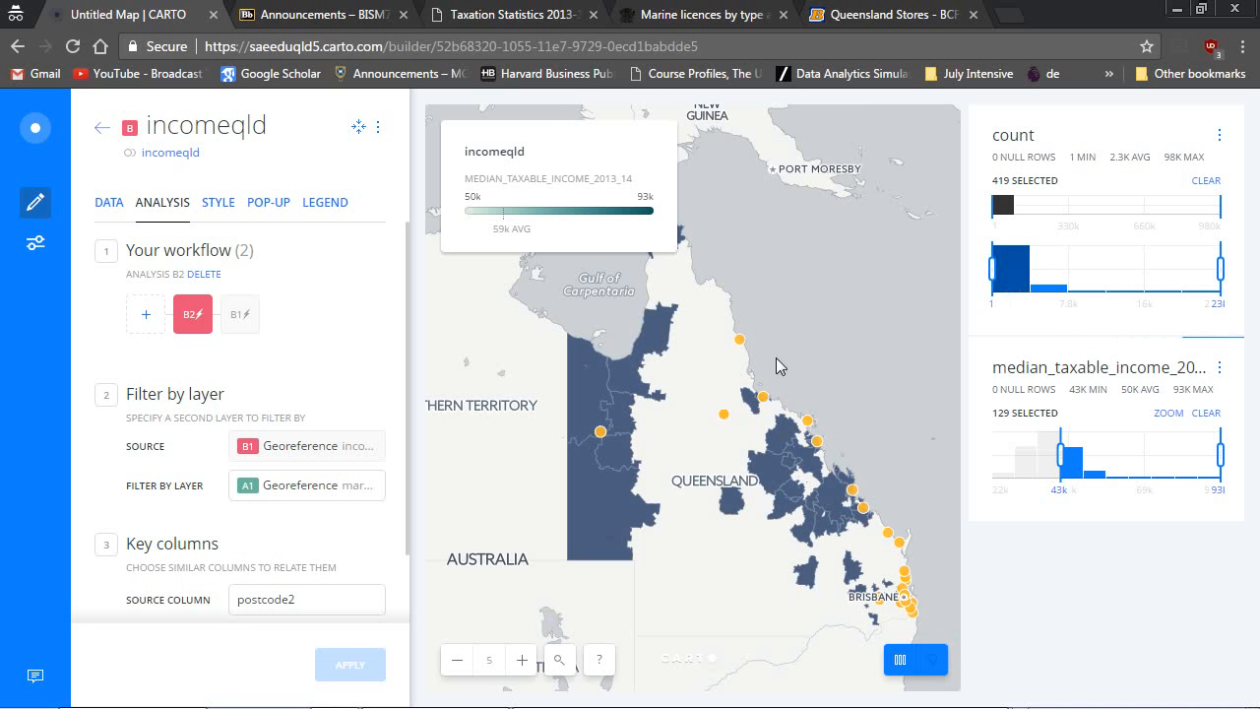
Return to the map's layer list and narrow the licence count filter to 3.9k–23k
left_click(103, 128)
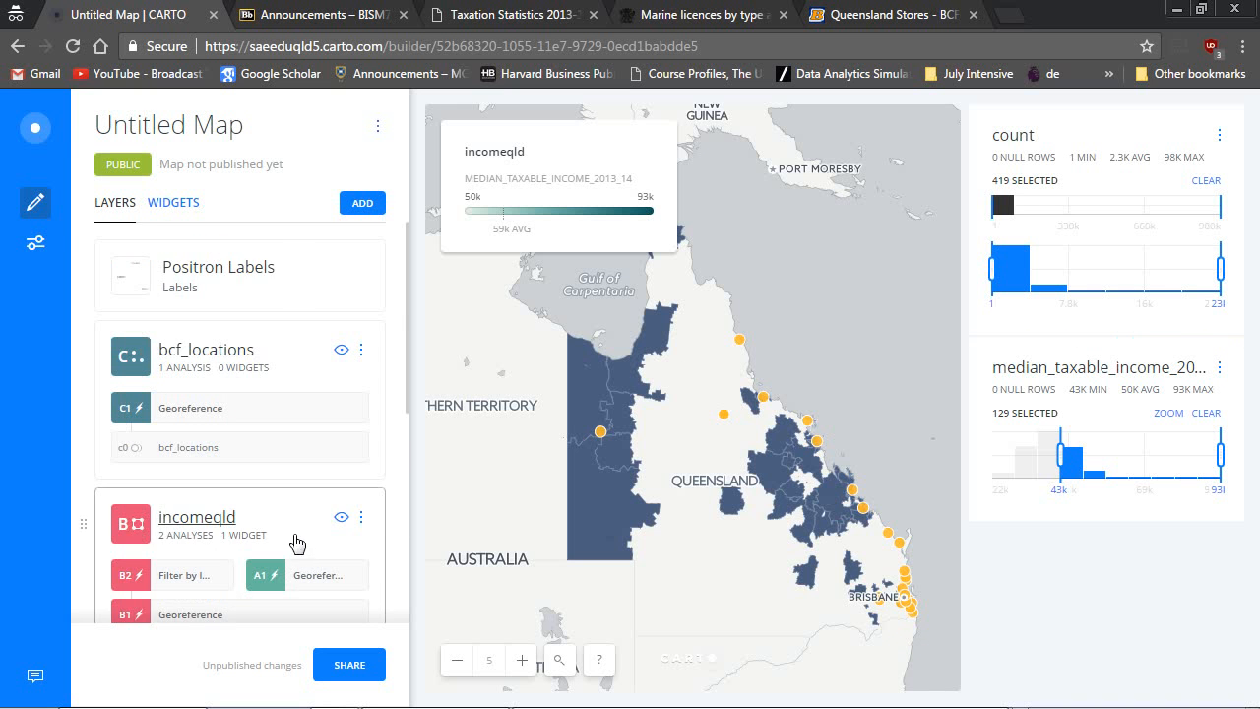
scroll(251, 548, "down", 2)
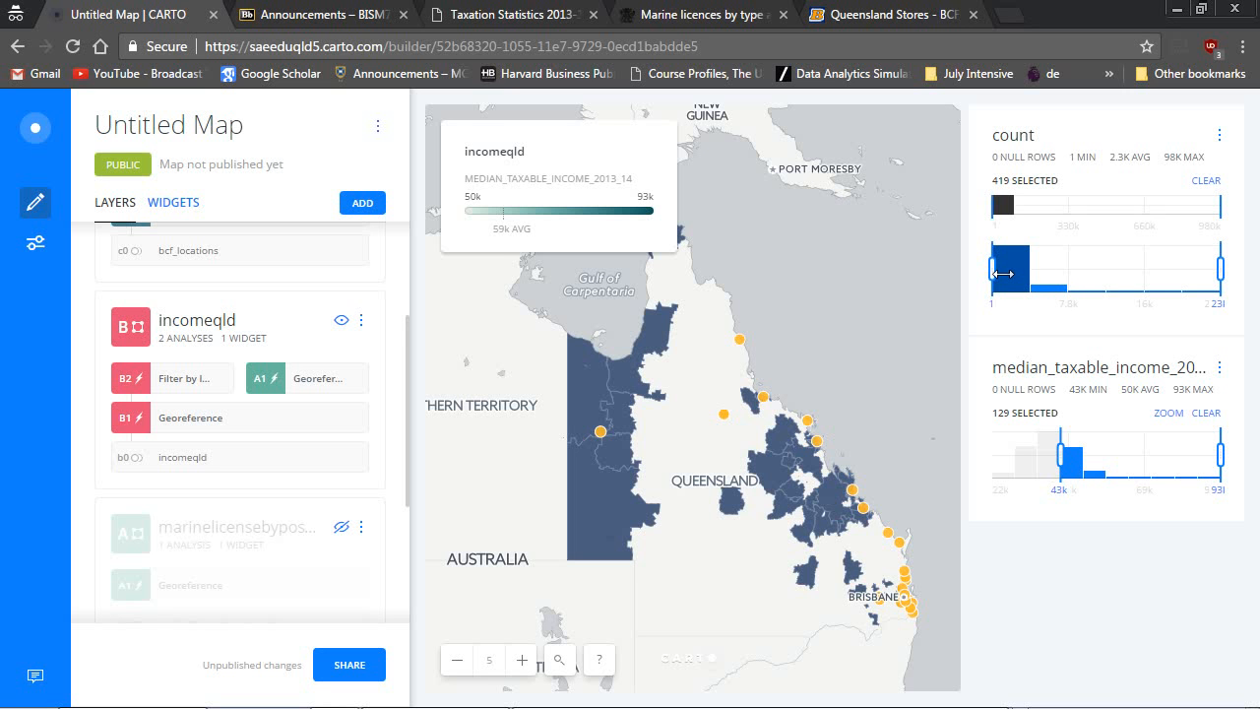
left_click_drag(1004, 274, 1041, 273)
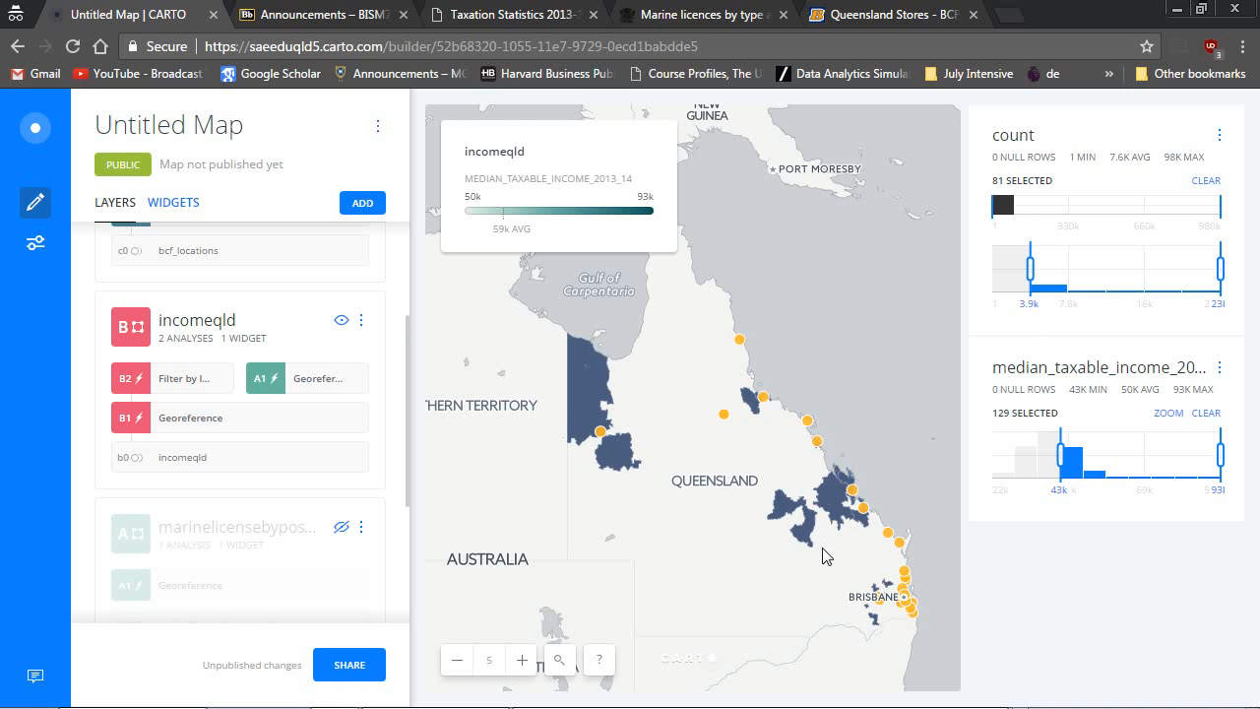
Give the incomeqld layer a Light click pop-up that shows the postcode2 column
left_click_drag(825, 556, 797, 519)
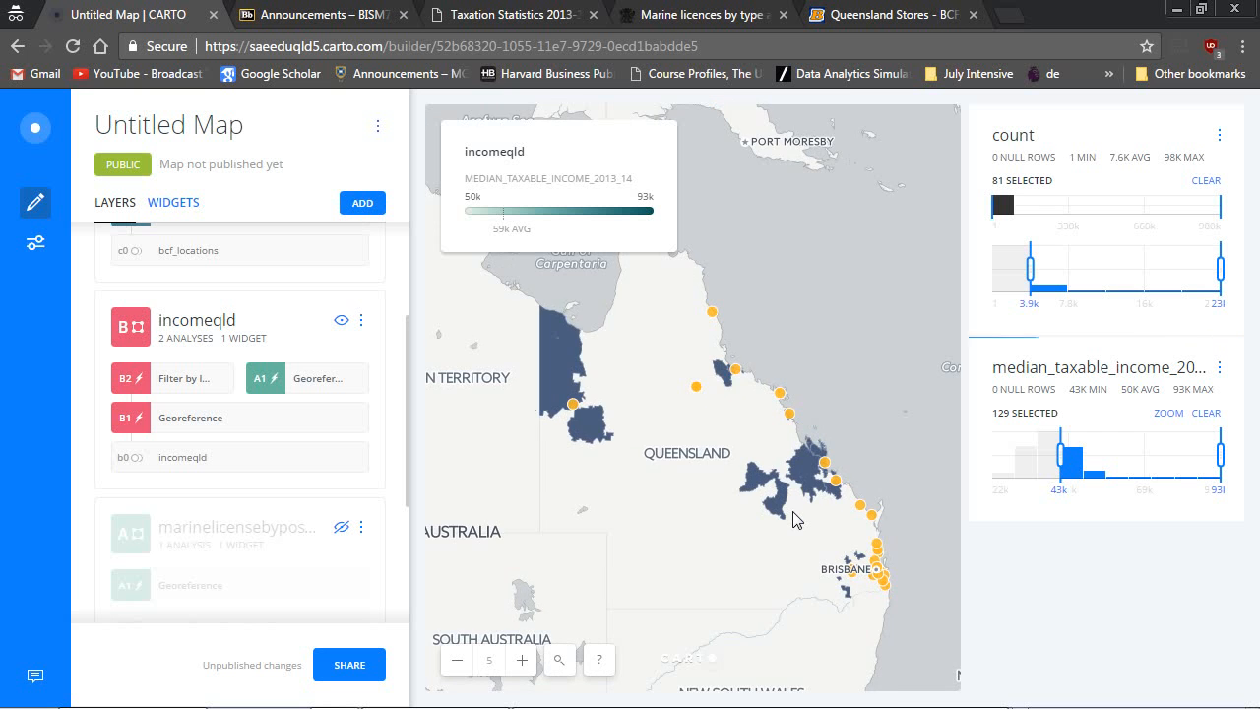
scroll(797, 520, "up", 1)
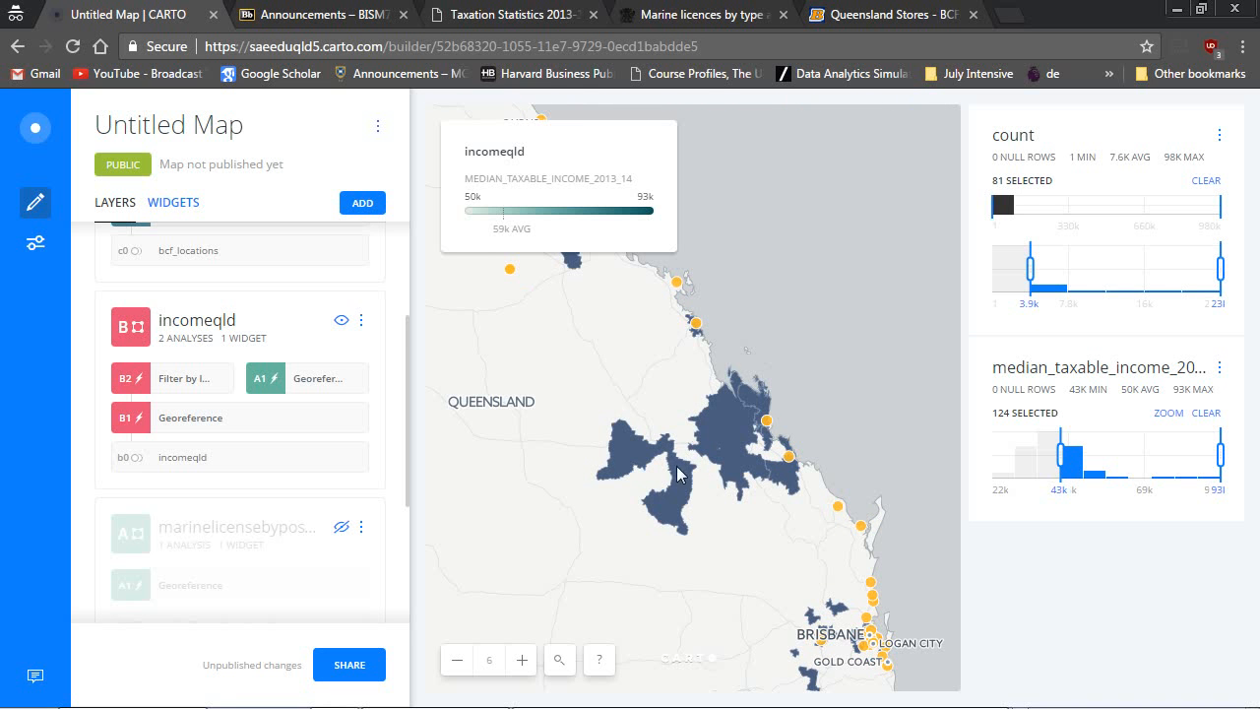
left_click(523, 660)
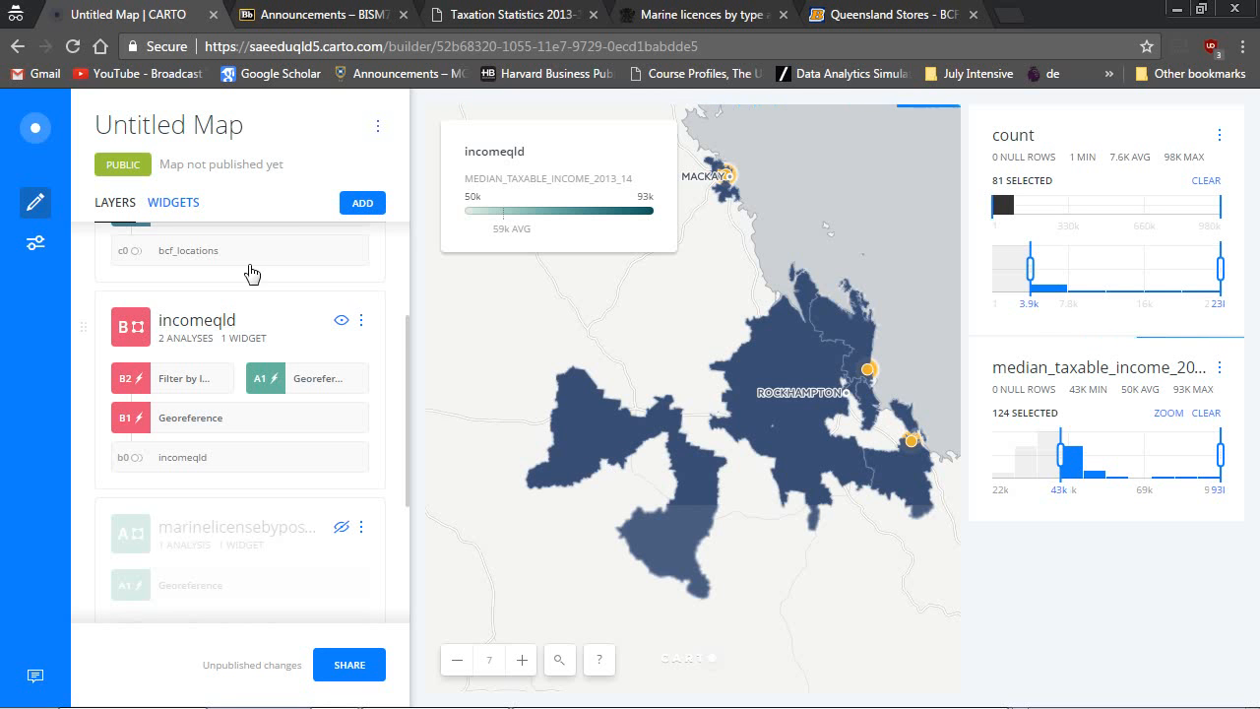
left_click(210, 325)
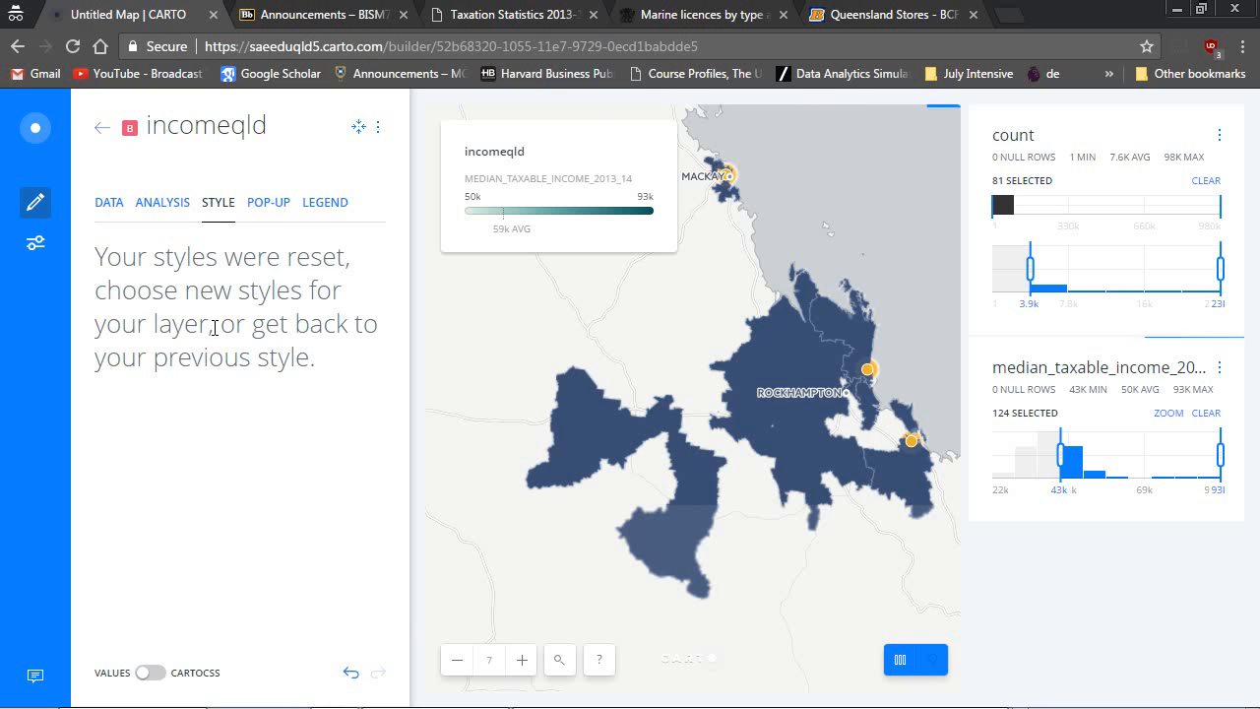
left_click(266, 208)
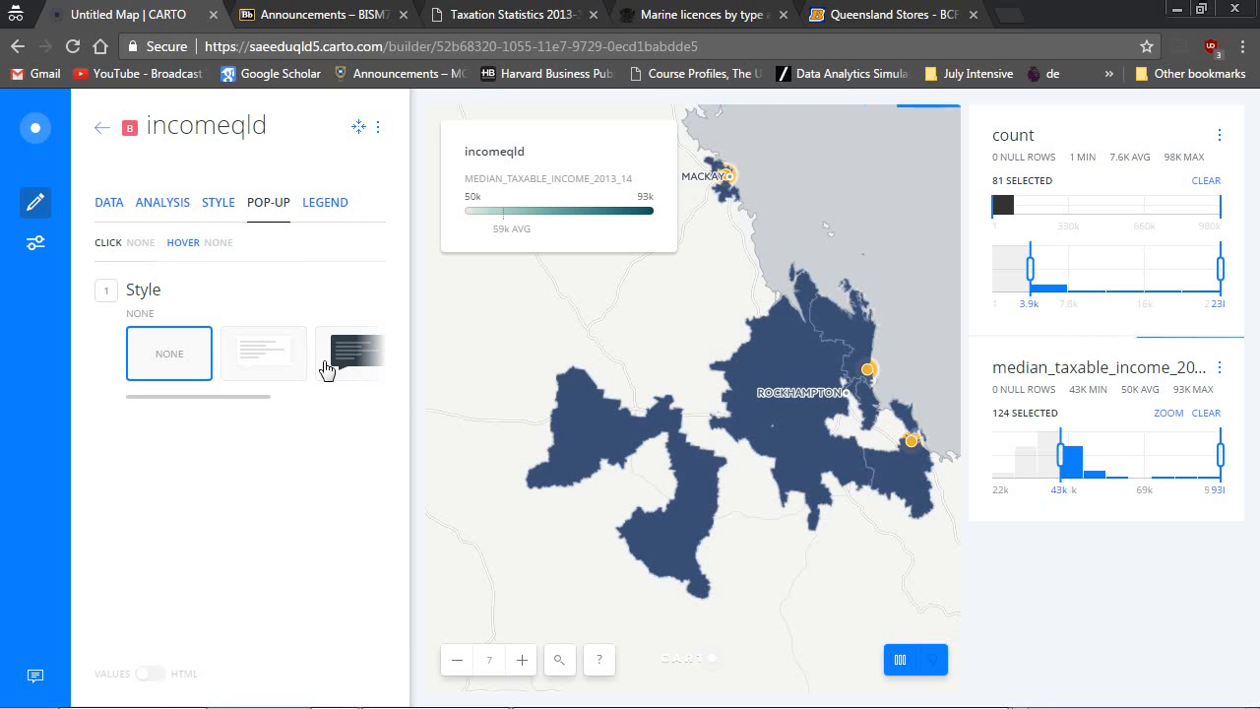
left_click(283, 374)
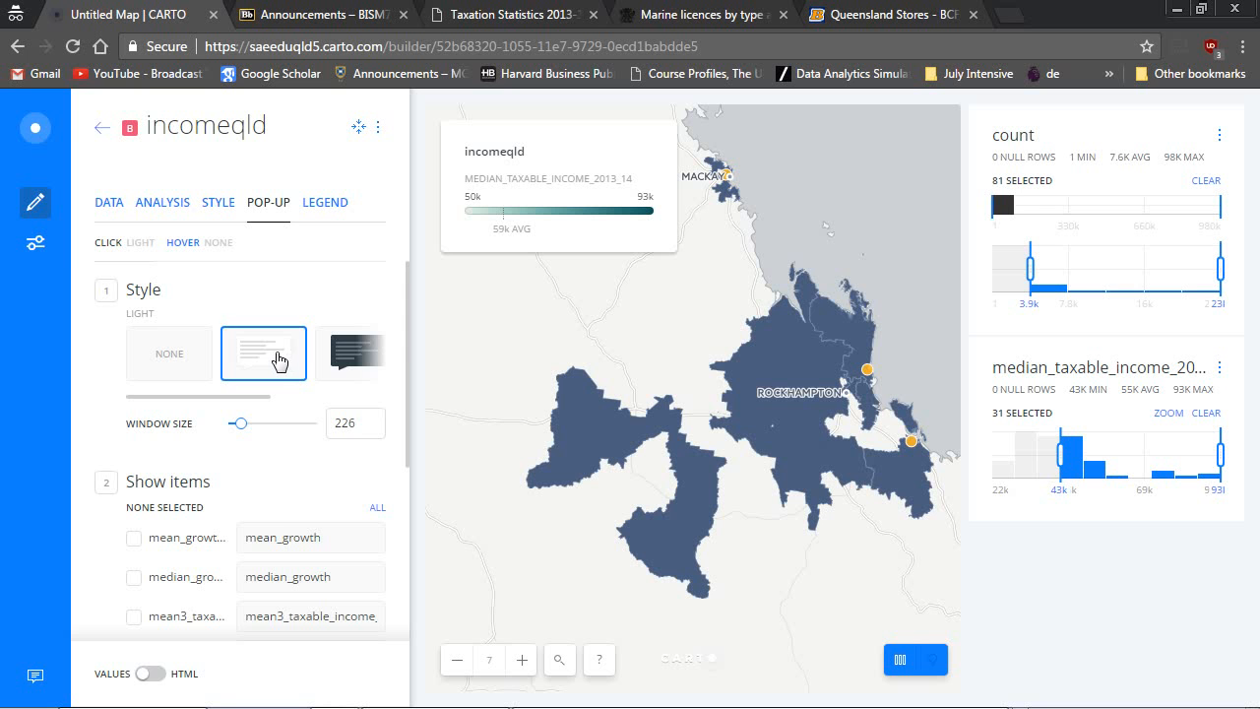
scroll(274, 365, "down", 2)
scroll(227, 472, "down", 1)
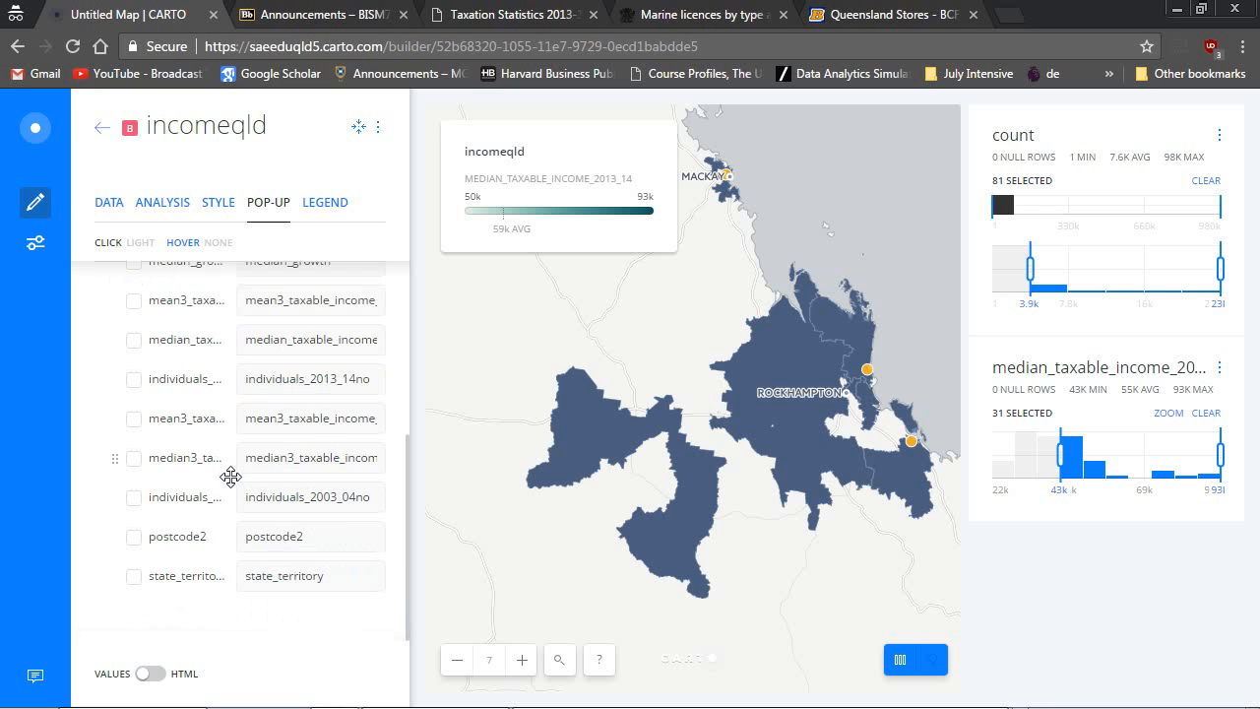
left_click(134, 538)
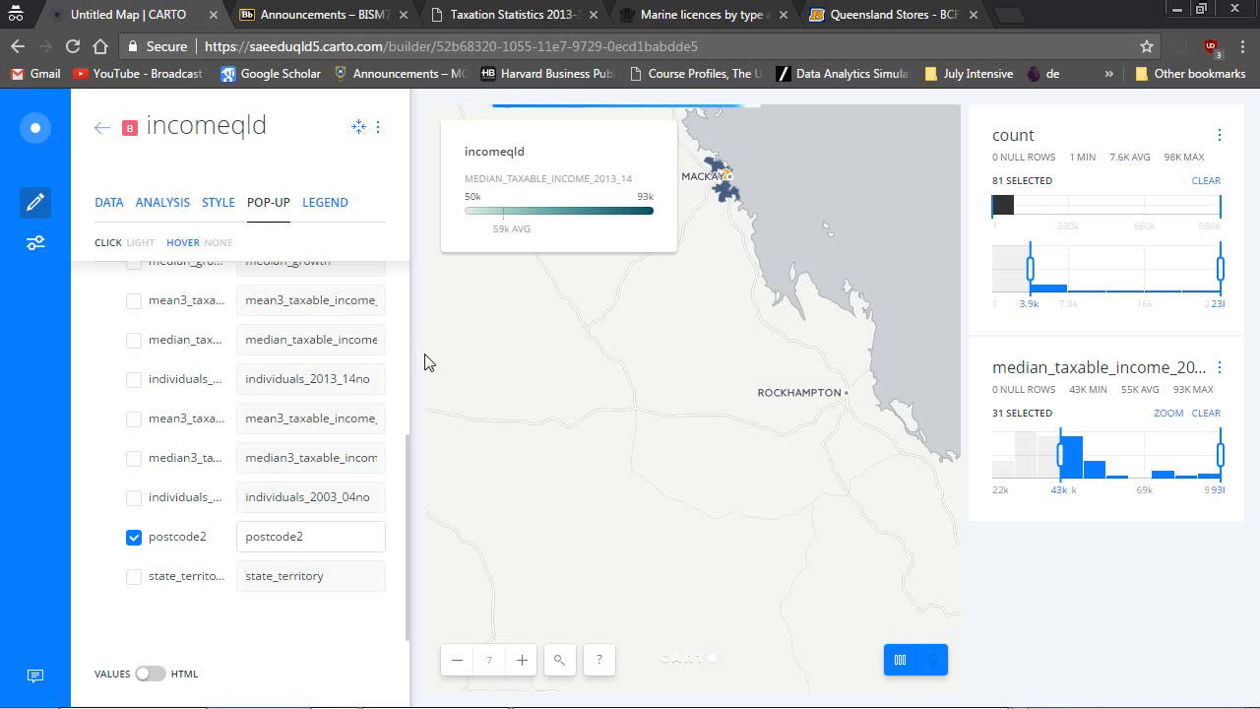
Check the postcode pop-ups of the filtered regions west of and around Rockhampton
scroll(170, 410, "up", 3)
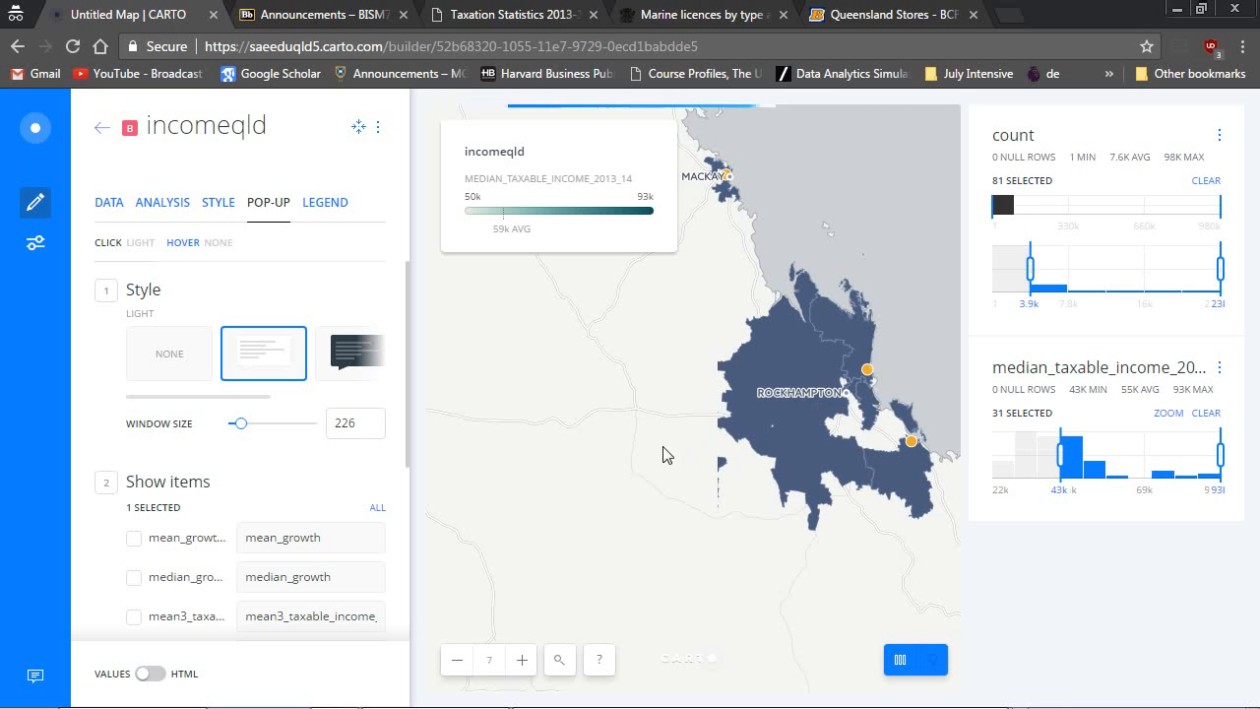
left_click(701, 468)
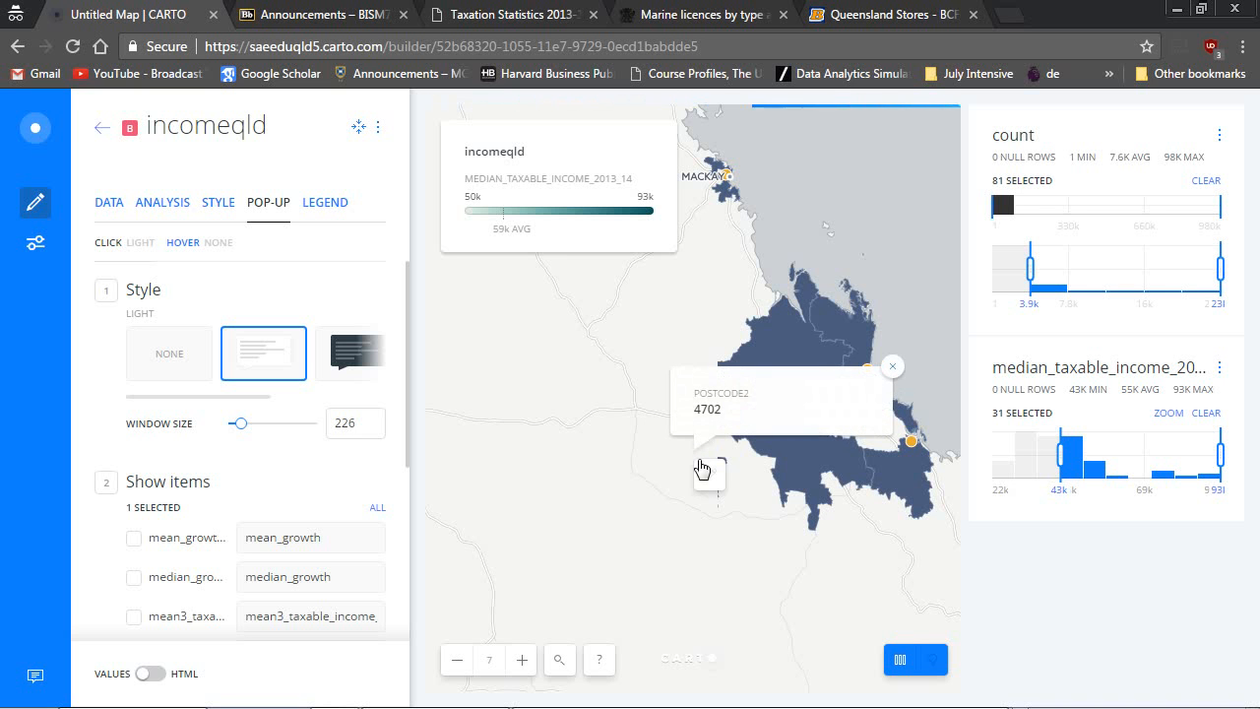
left_click(766, 342)
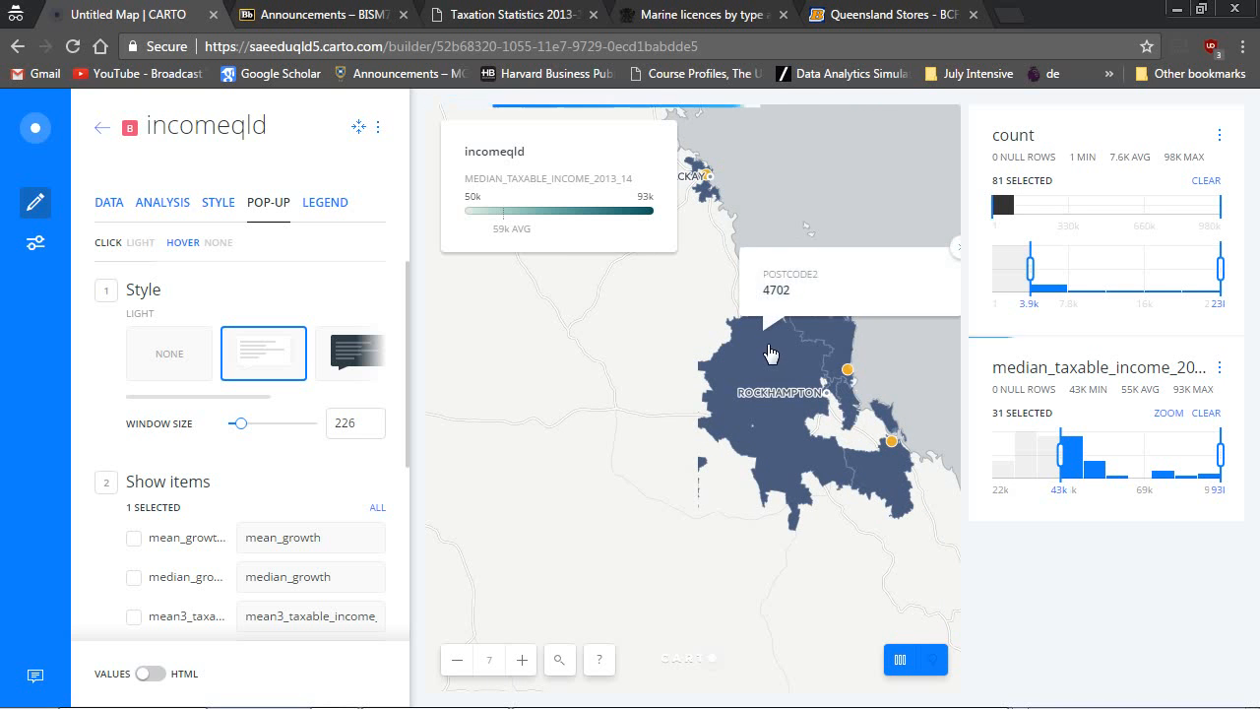
left_click(691, 474)
left_click(600, 451)
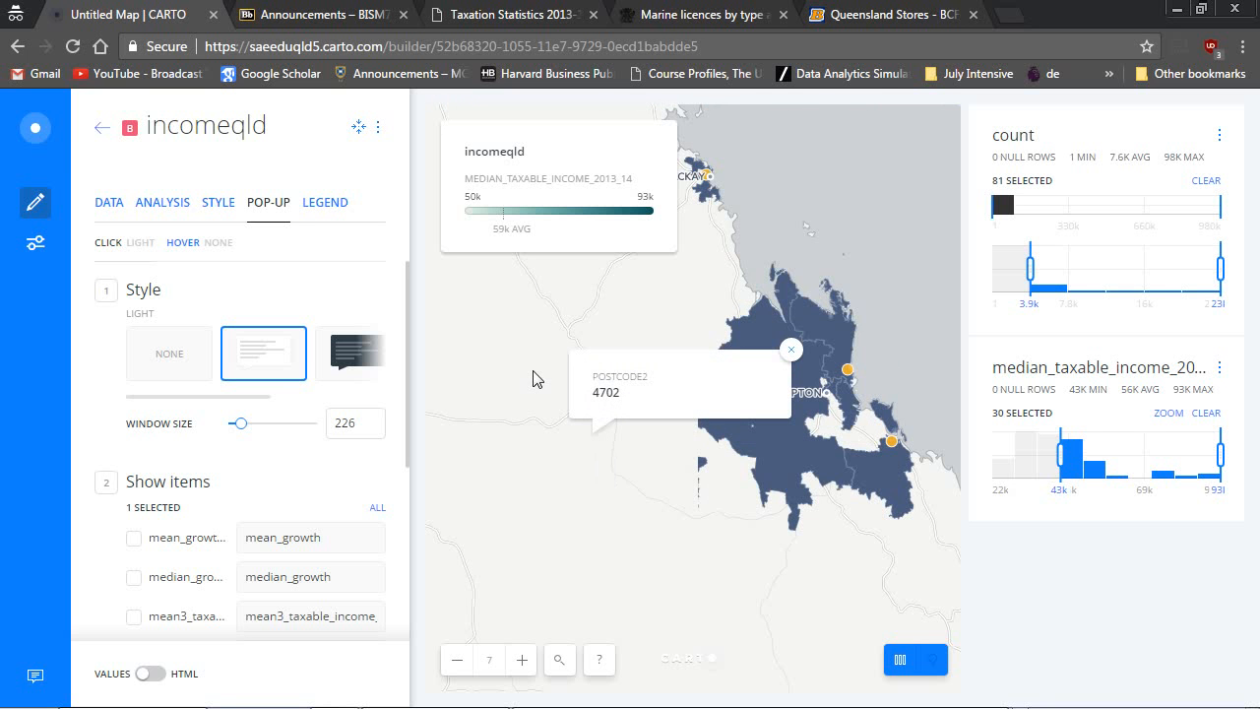
Reload the map page to refresh the layers and widgets, and look through the layer list
left_click(73, 45)
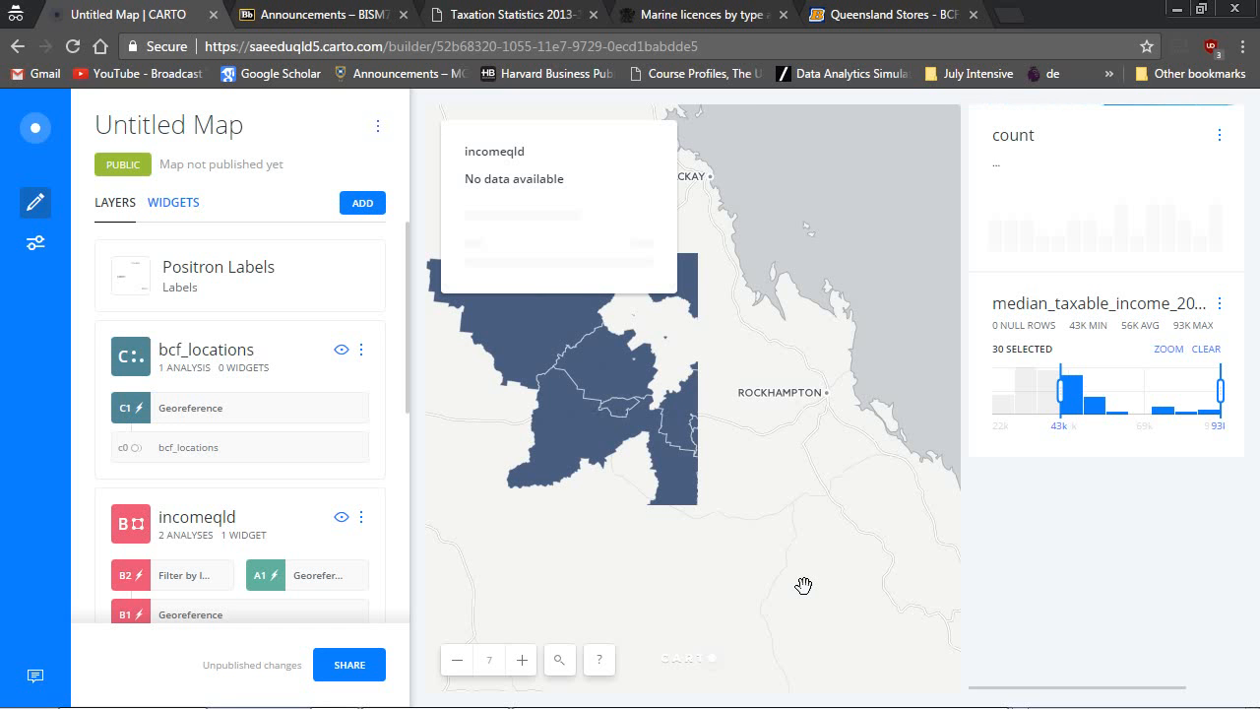
left_click(72, 54)
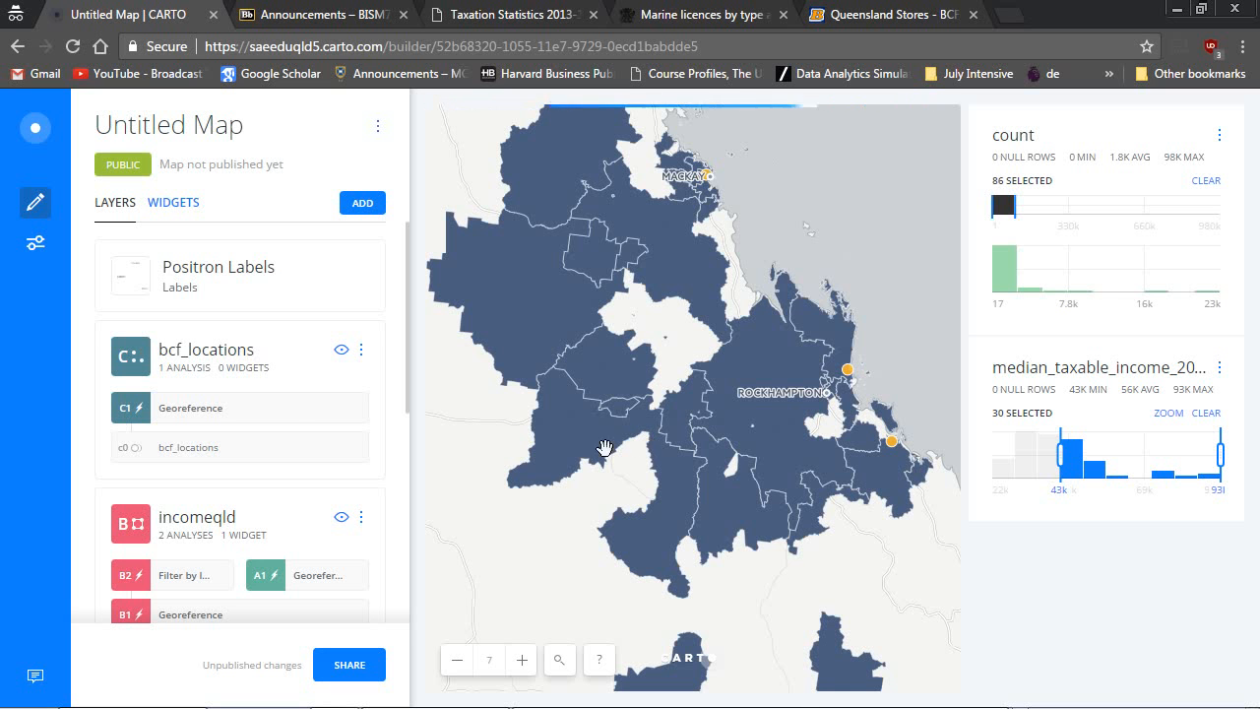
scroll(285, 330, "down", 5)
scroll(269, 414, "up", 5)
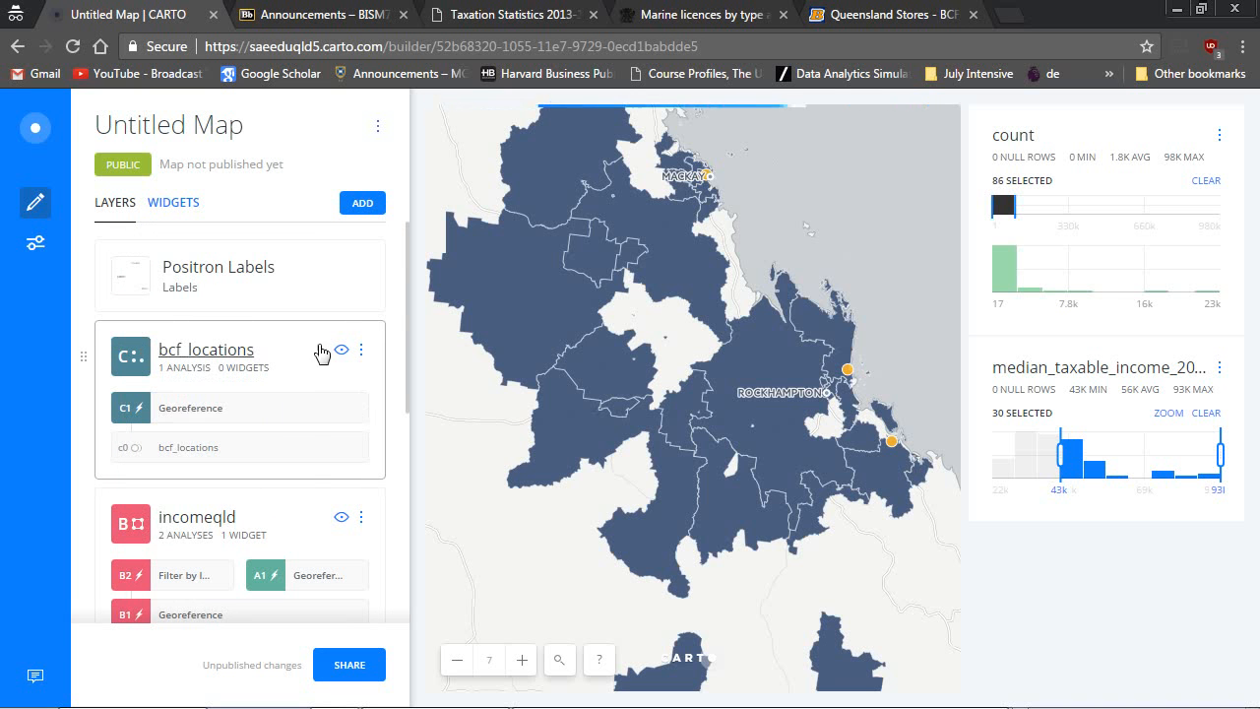
scroll(282, 509, "down", 5)
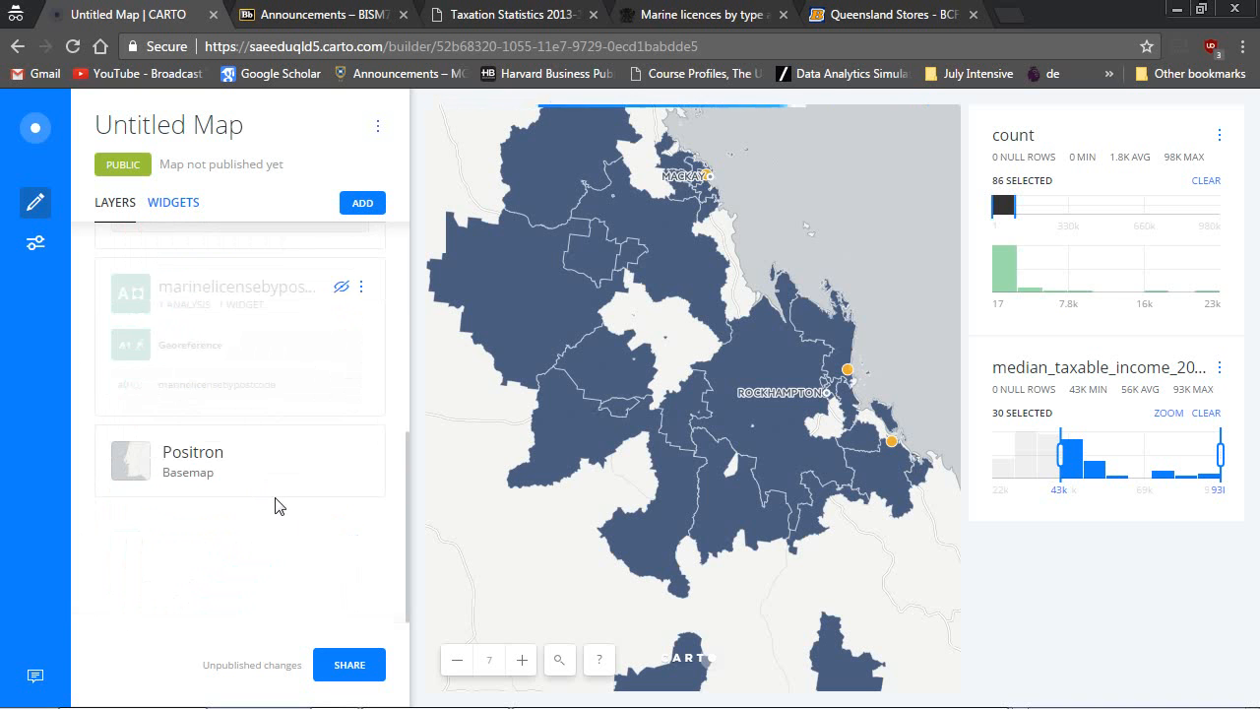
scroll(276, 505, "up", 5)
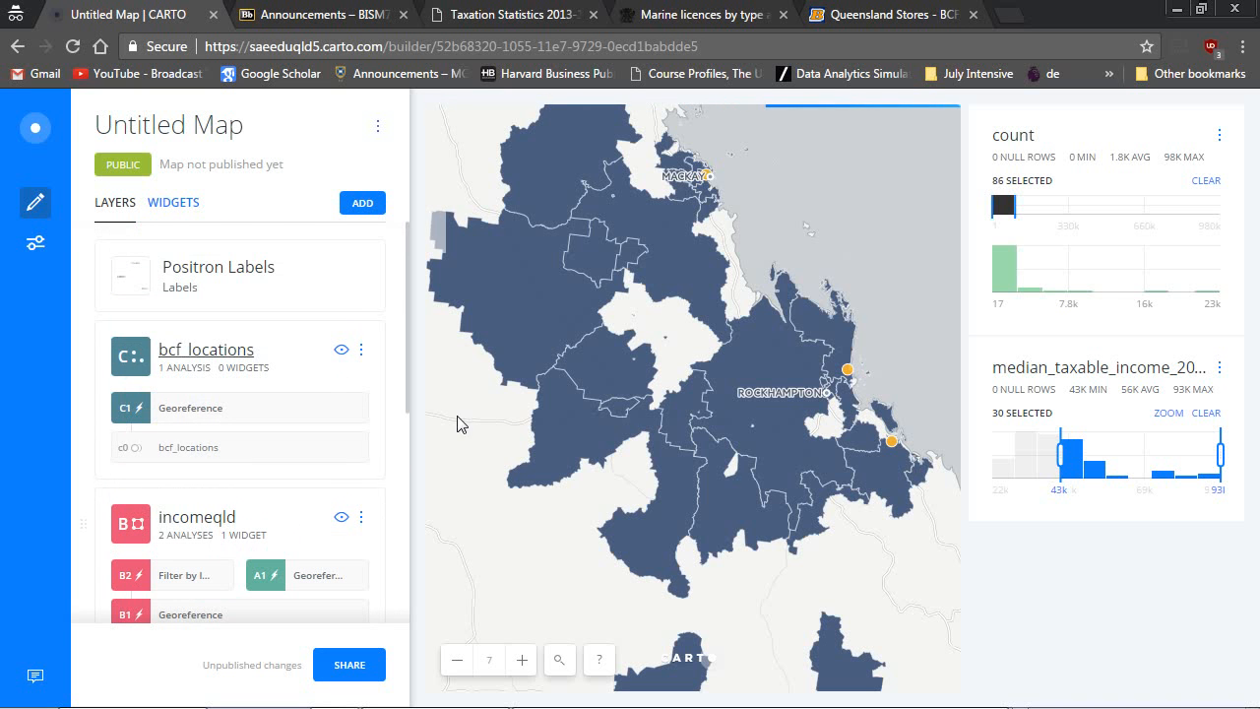
Filter the licence count to 3.9k–19k with the whole of Queensland in the map view
left_click(462, 660)
left_click(461, 659)
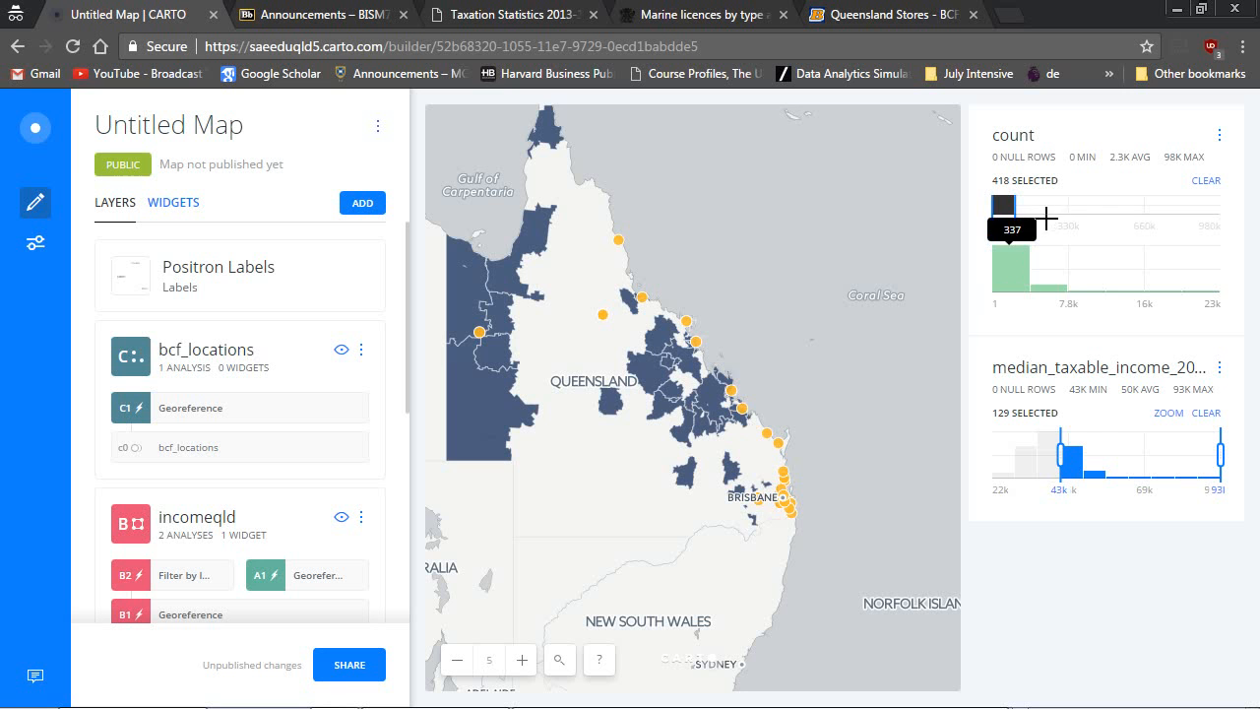
left_click_drag(1037, 272, 1208, 306)
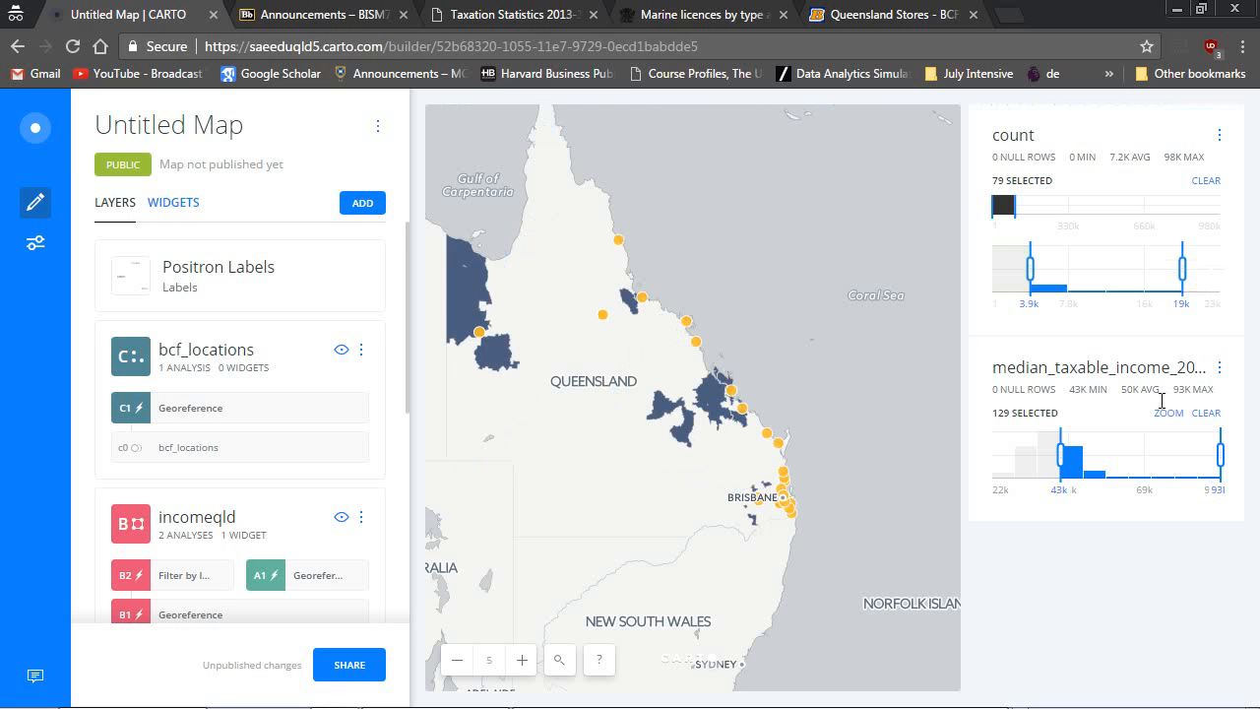
Check the postcode pop-ups of the filtered regions west of and around Rockhampton on the central Queensland coast
left_click(683, 436)
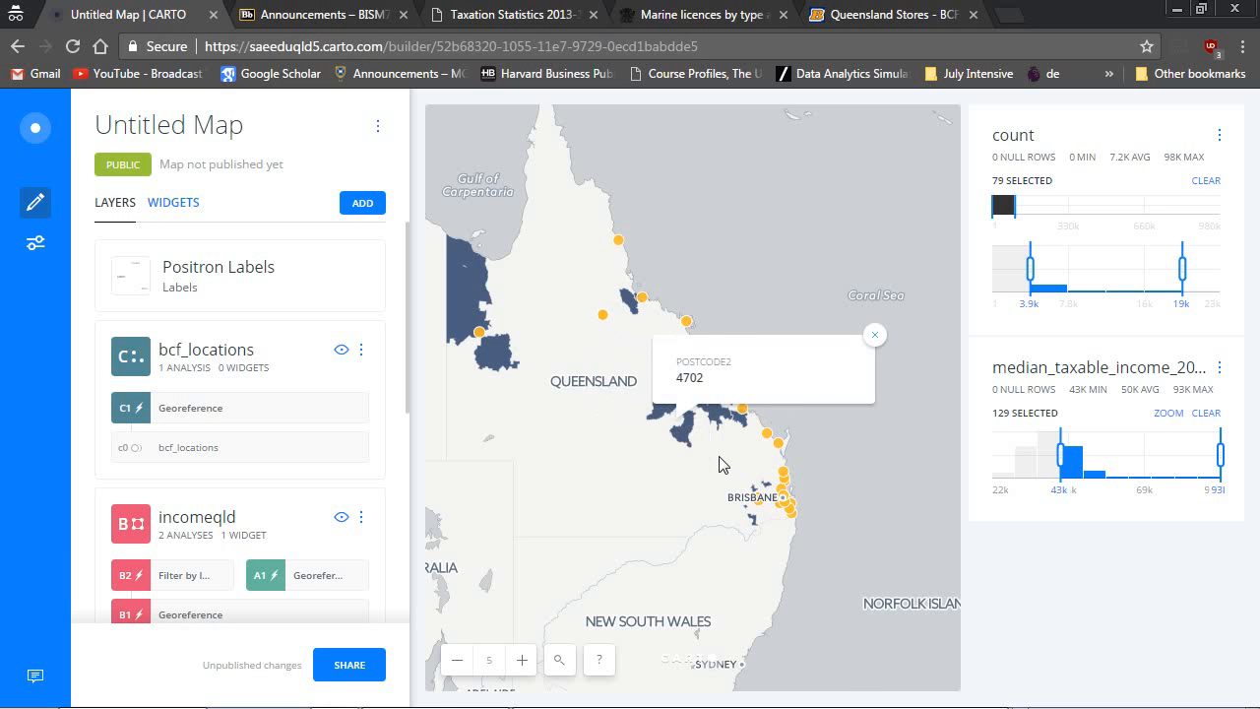
scroll(714, 458, "up", 1)
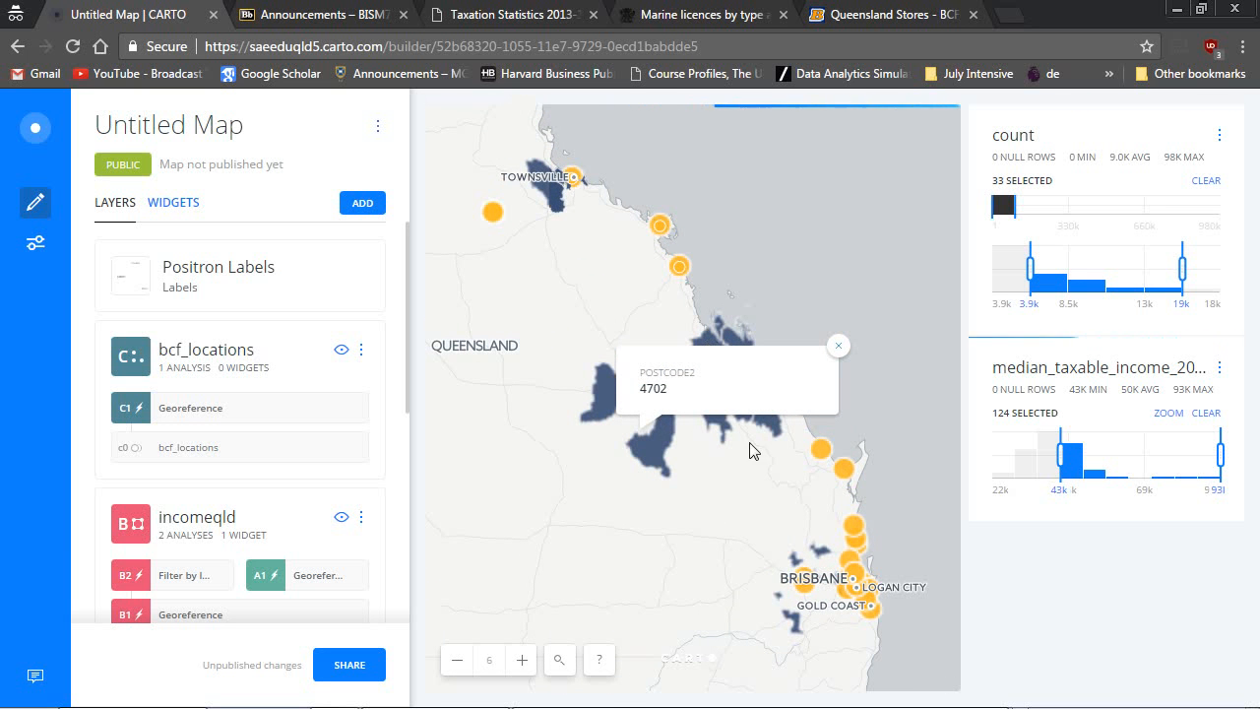
left_click(837, 346)
left_click(715, 372)
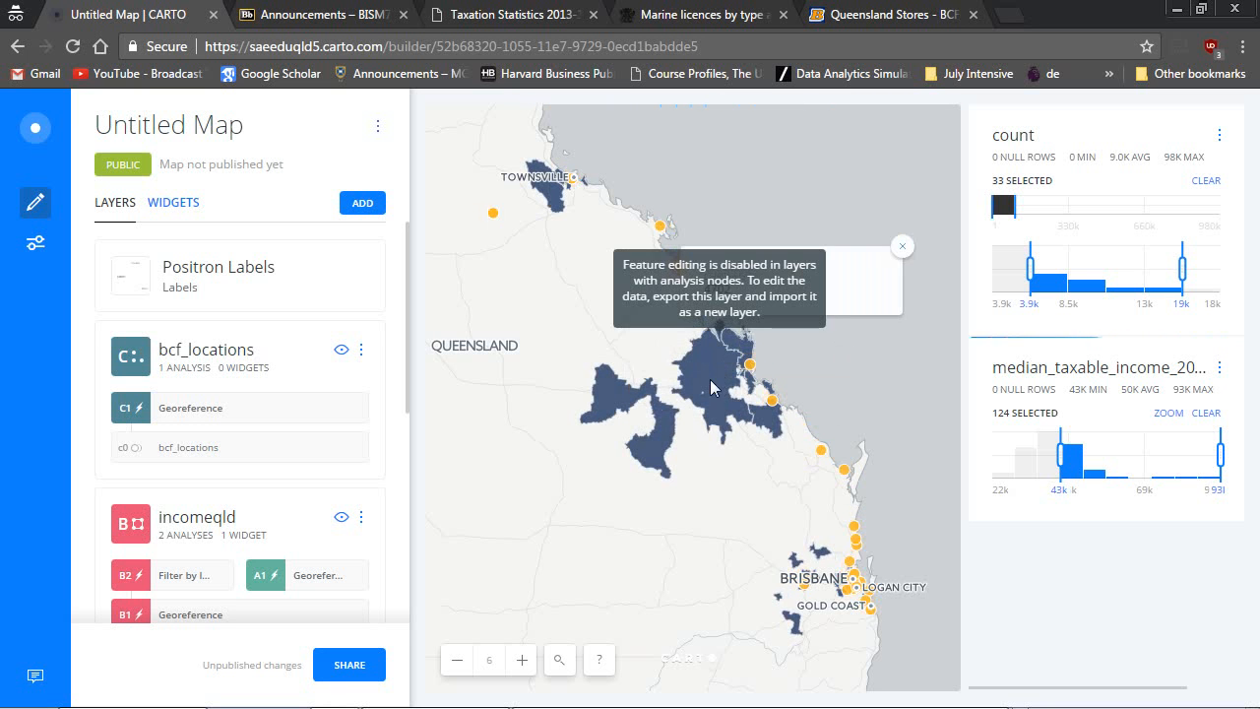
left_click(674, 425)
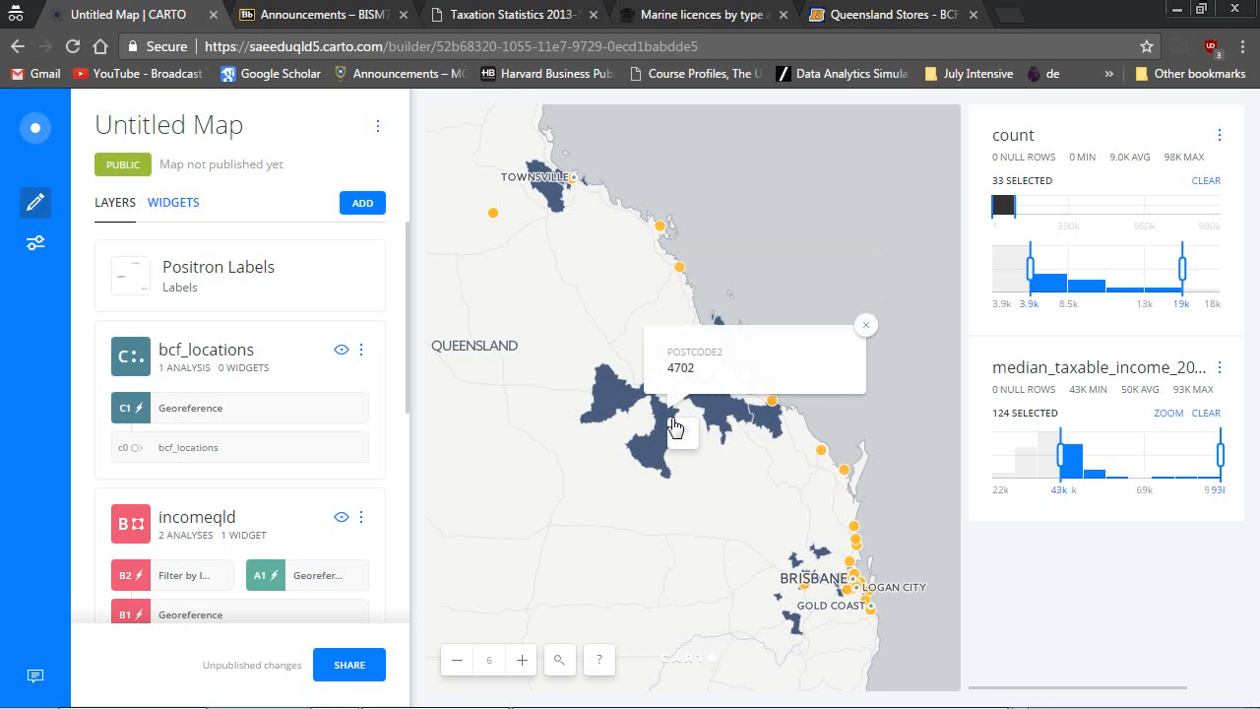
left_click(775, 425)
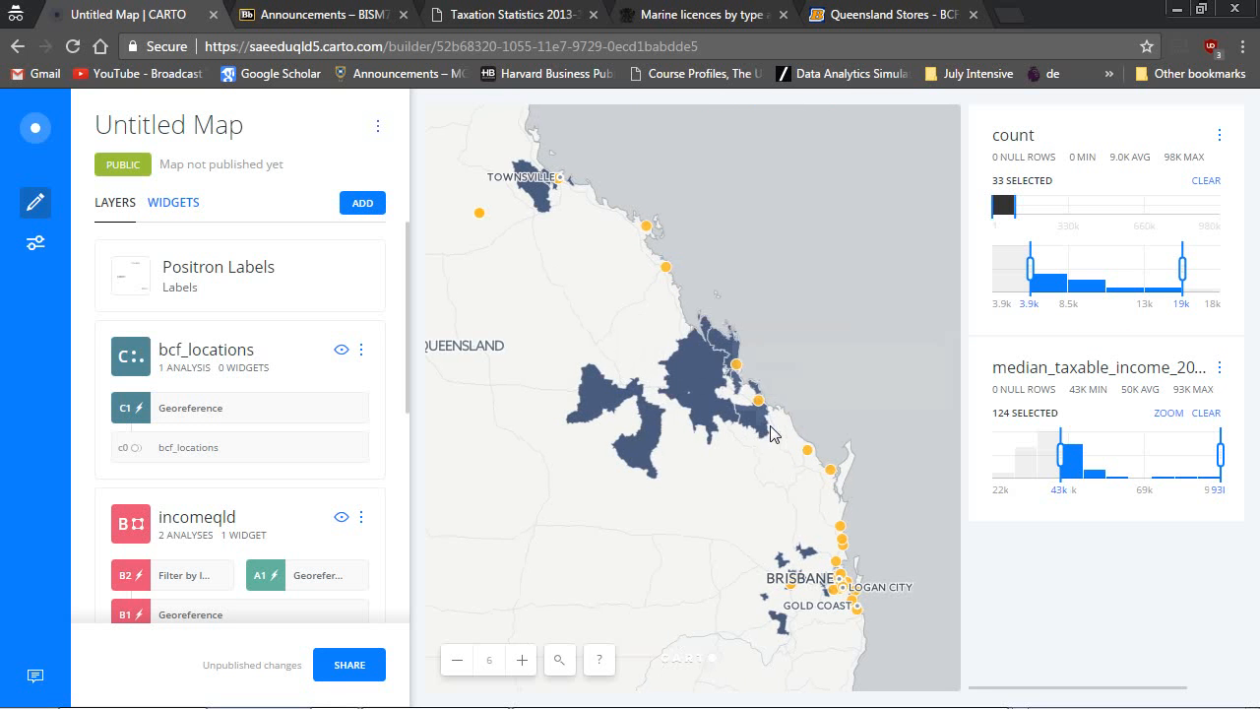
left_click(656, 441)
left_click(844, 345)
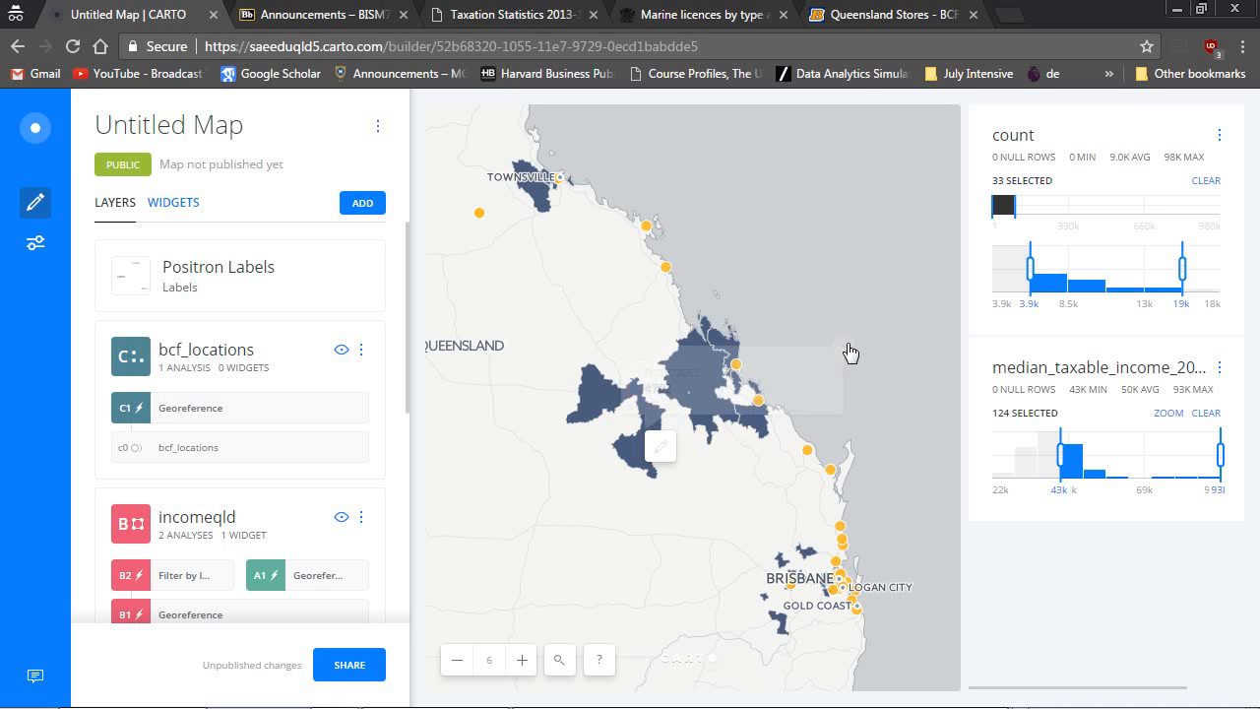
Check the postcode pop-up of the filtered region beside Townsville and compare the remaining regions with the store locations across Queensland
left_click(547, 210)
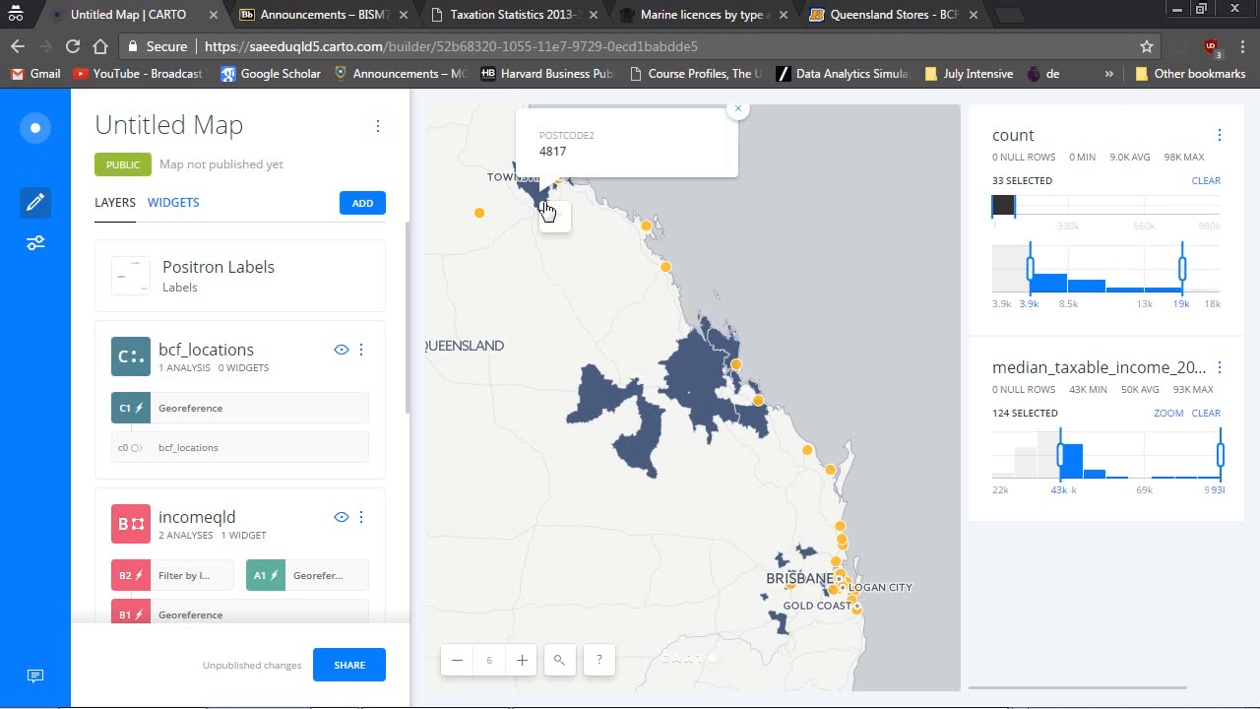
left_click(736, 111)
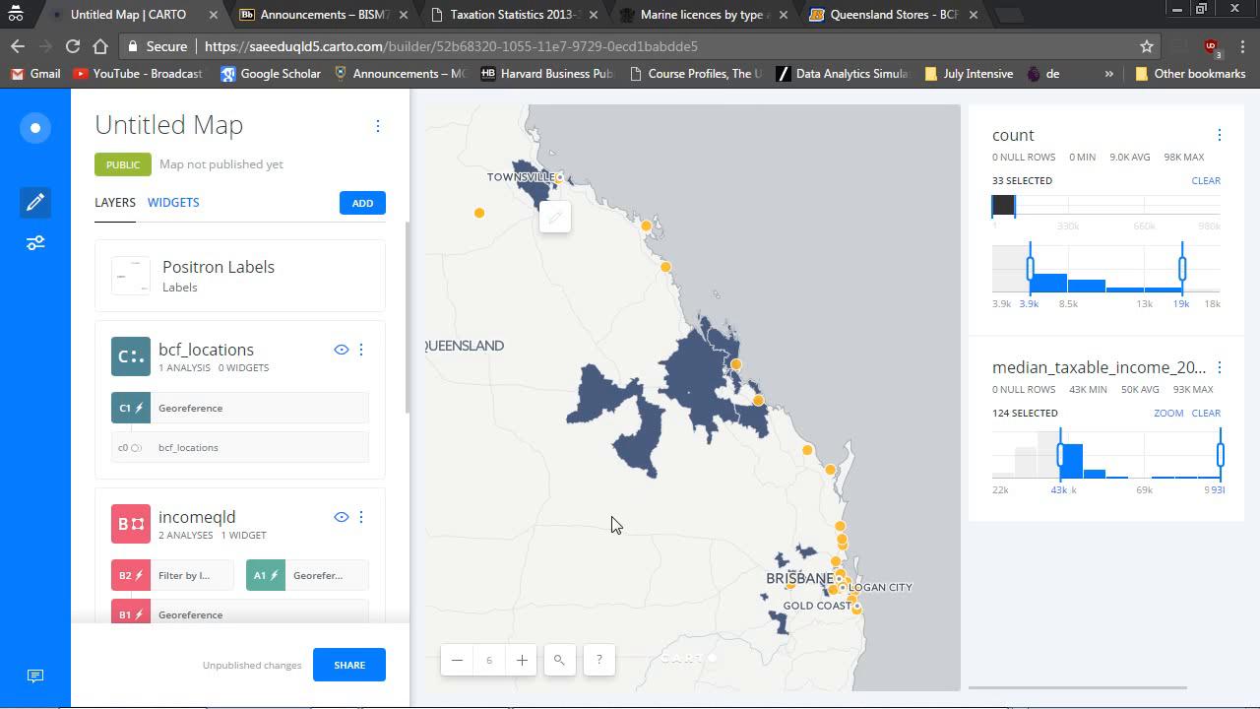
left_click_drag(609, 522, 611, 532)
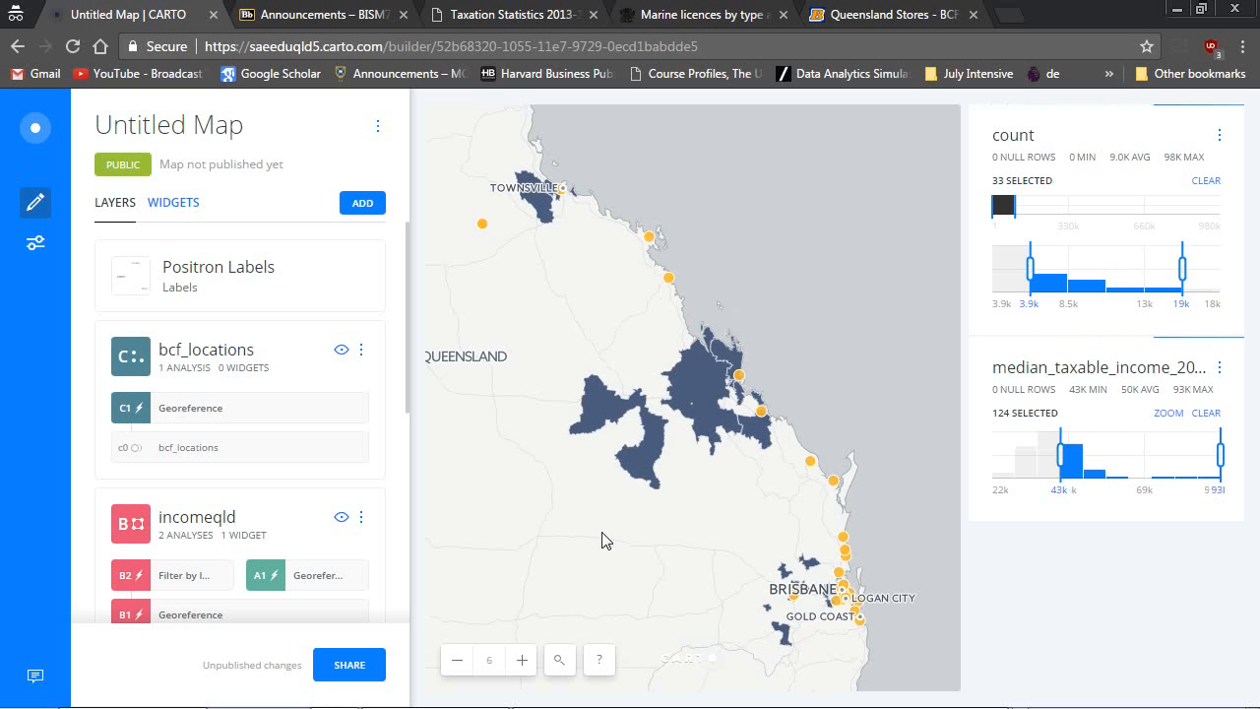
left_click(465, 664)
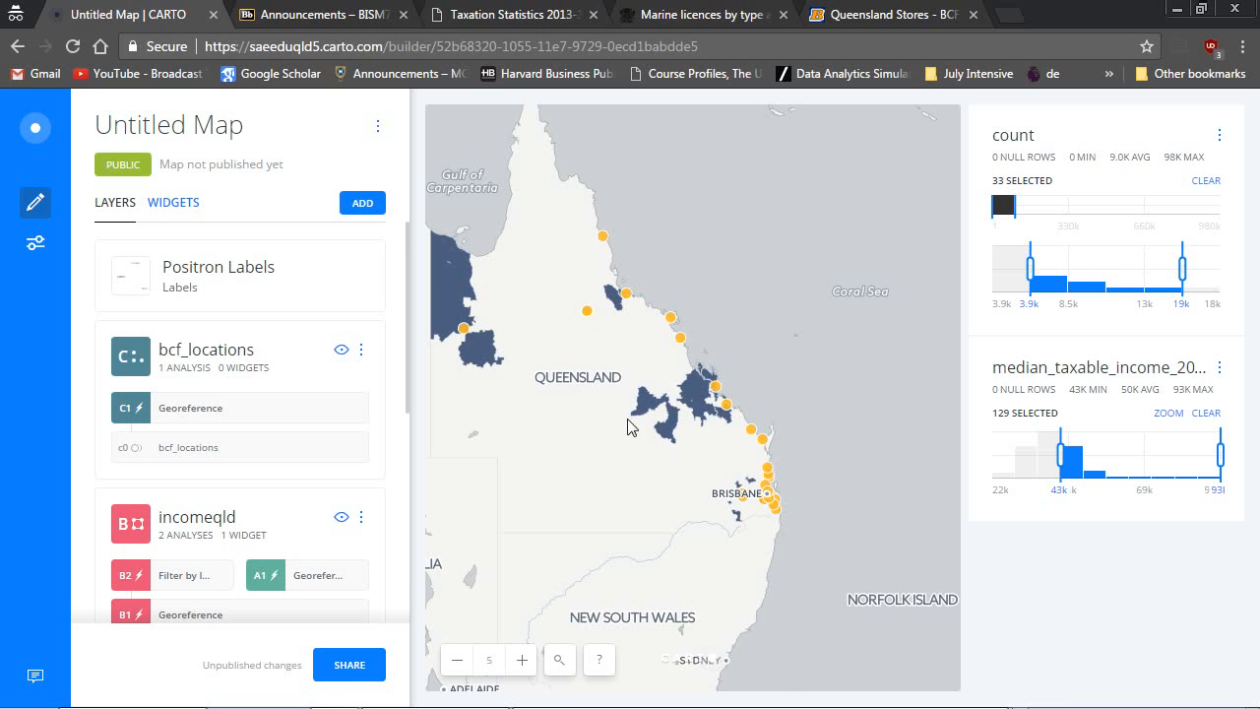
left_click_drag(569, 402, 588, 453)
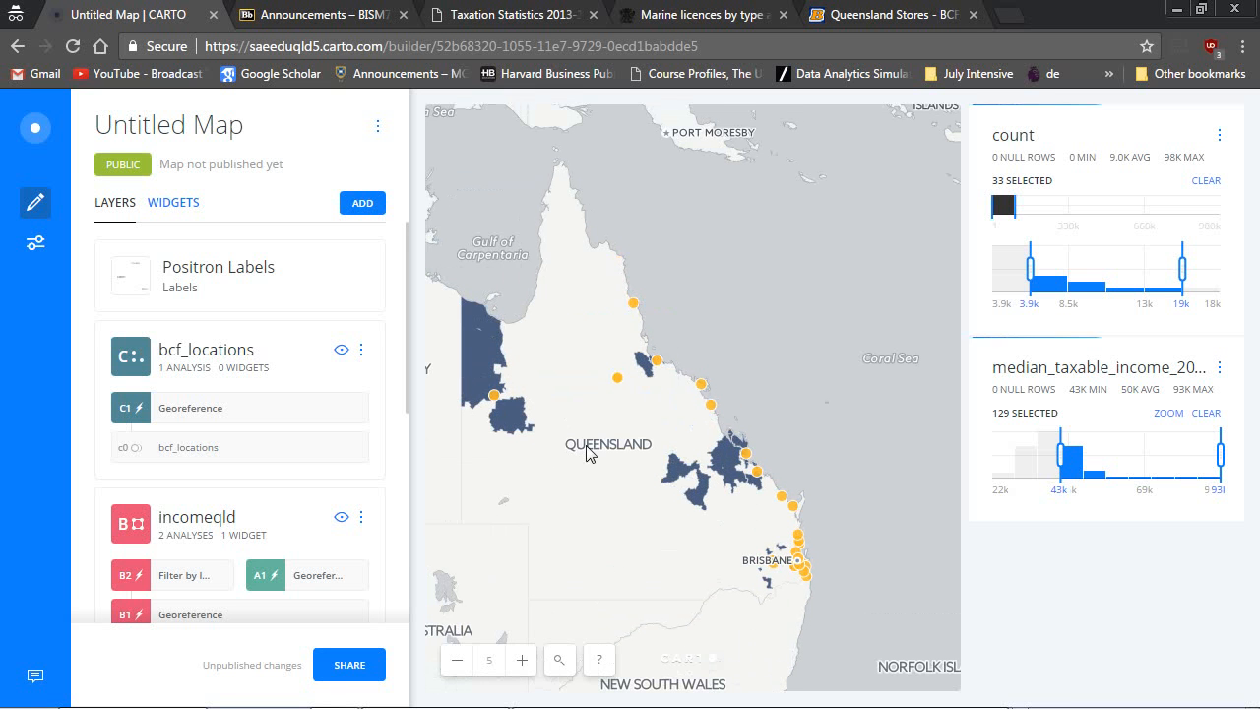